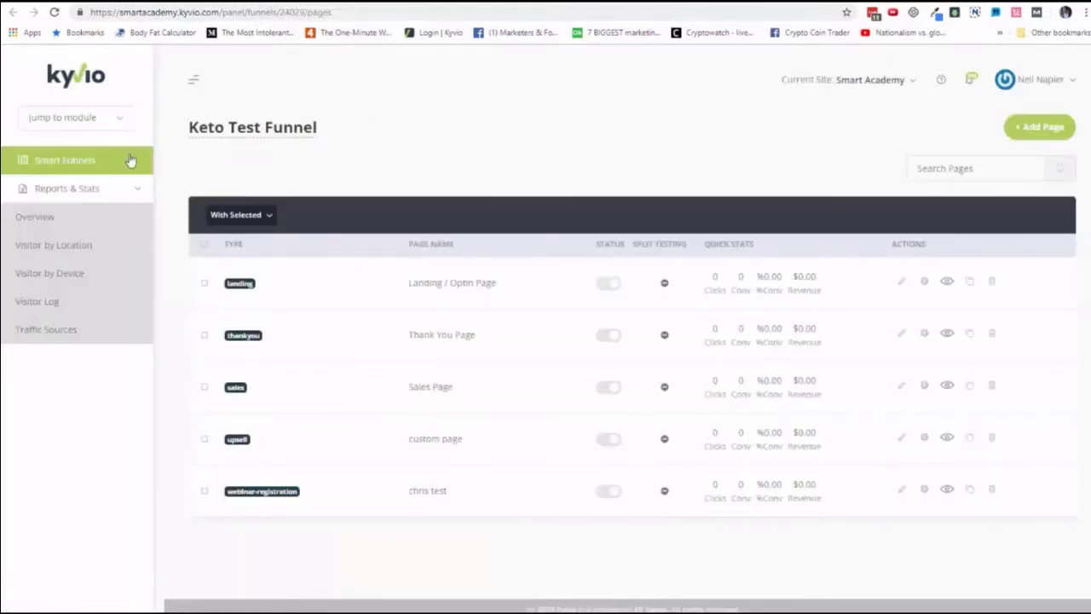
Step: Examine the published LIVE Workshop registration page, including its countdown, email sign-up form and the 3 Secrets section
left_click(103, 168)
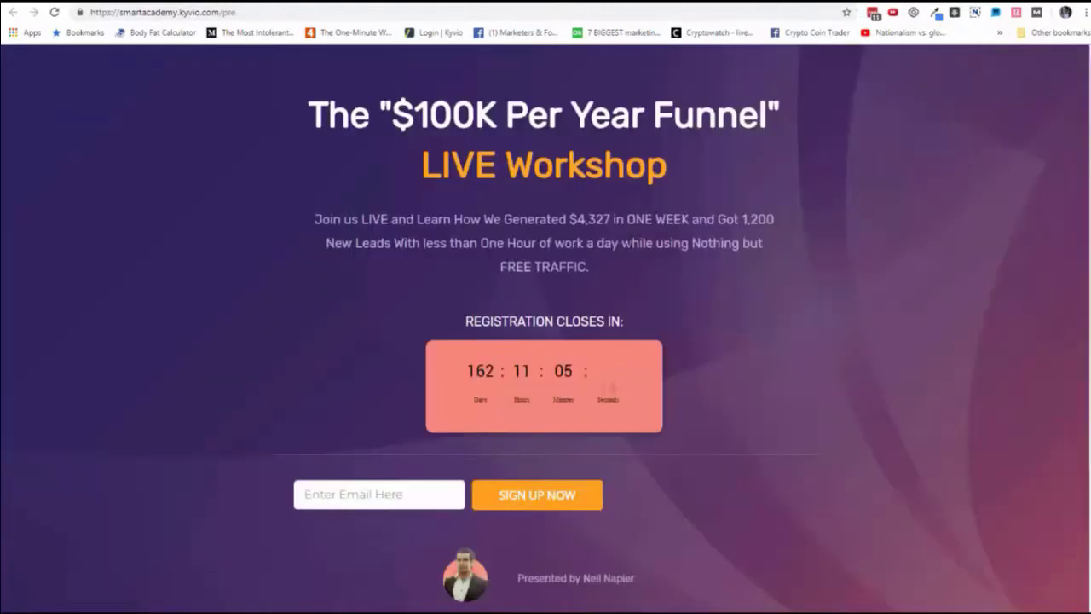
scroll(646, 281, "down", 3)
scroll(645, 280, "down", 2)
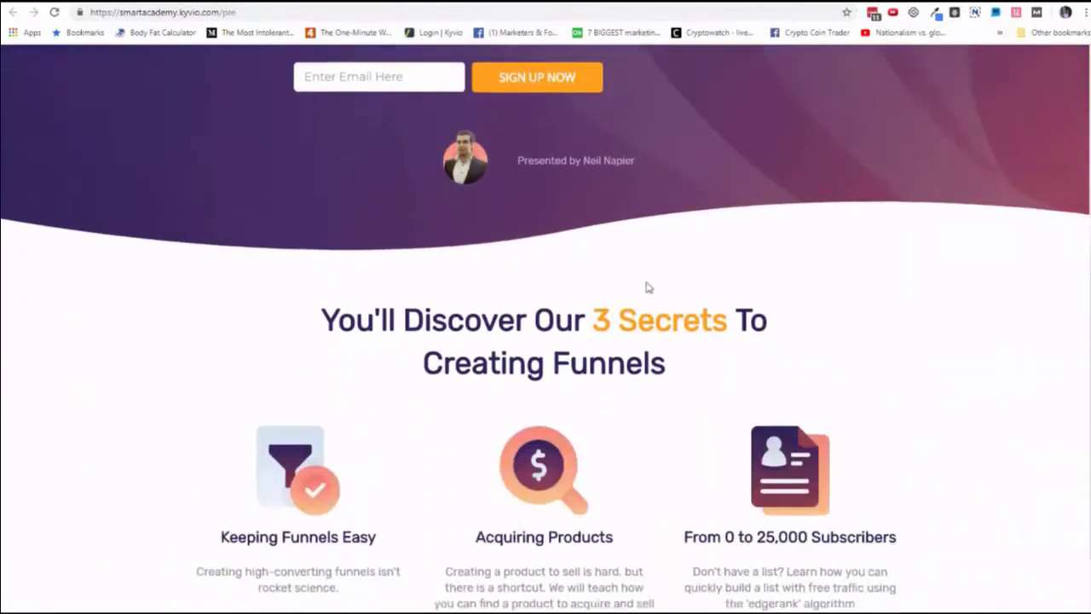
scroll(646, 285, "up", 5)
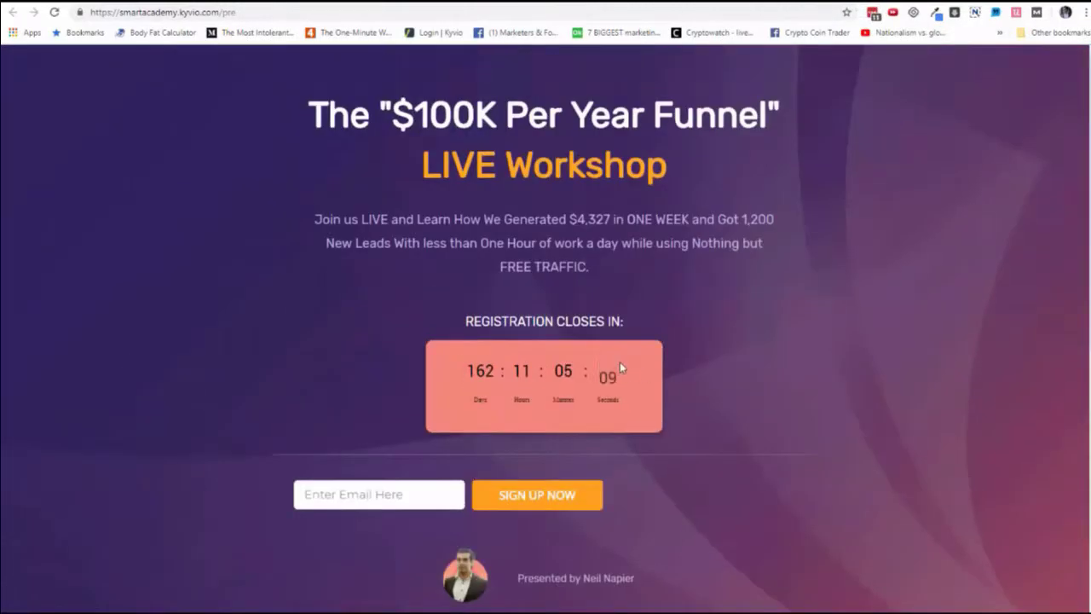
scroll(640, 366, "down", 3)
scroll(640, 372, "up", 3)
scroll(642, 364, "down", 2)
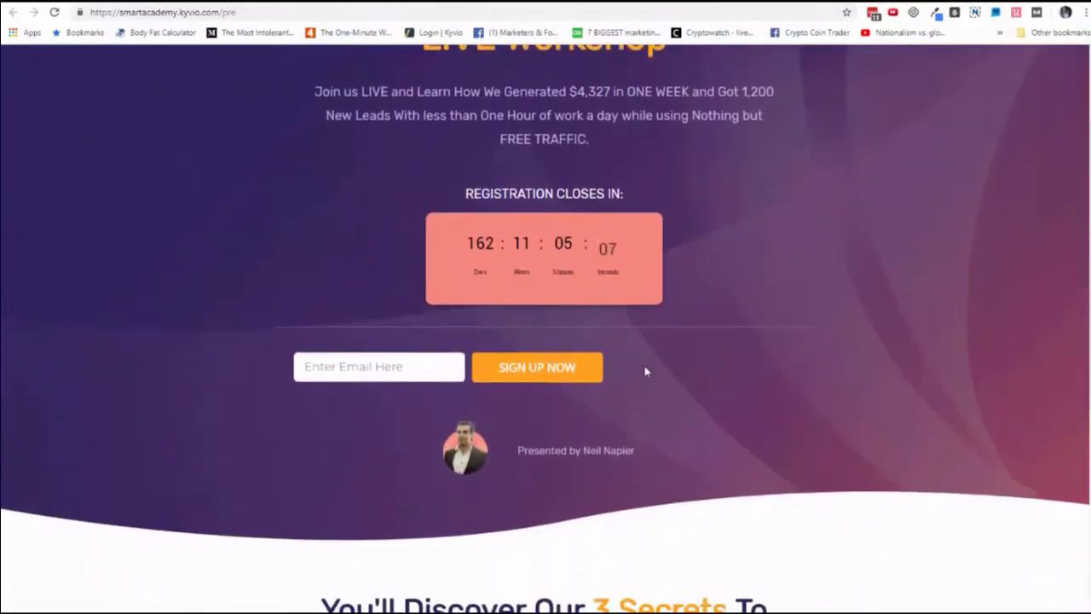
scroll(645, 370, "up", 2)
scroll(689, 392, "down", 2)
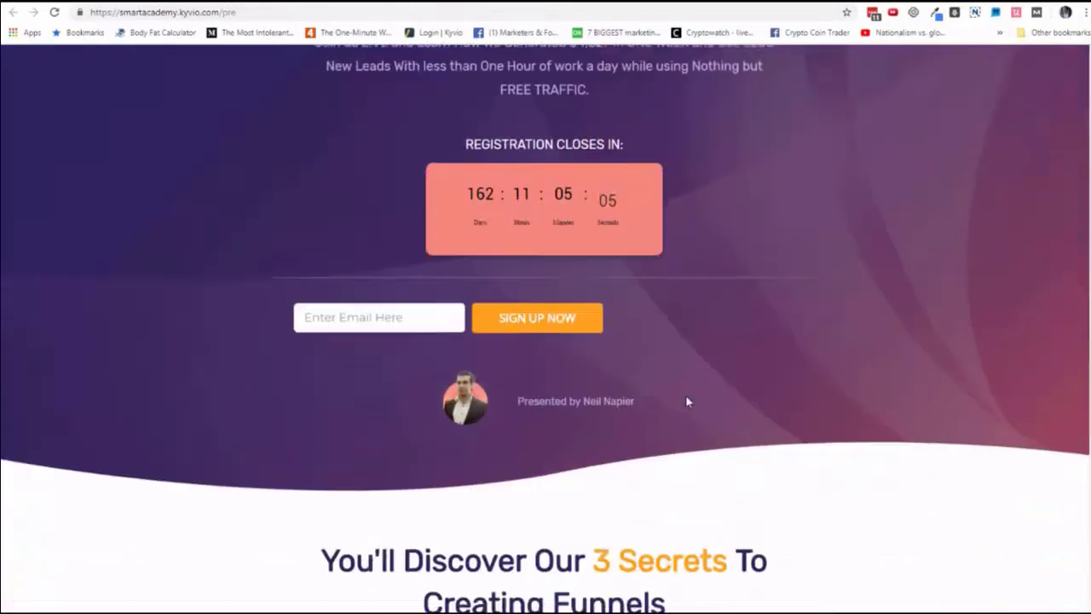
scroll(682, 399, "down", 2)
scroll(720, 392, "down", 3)
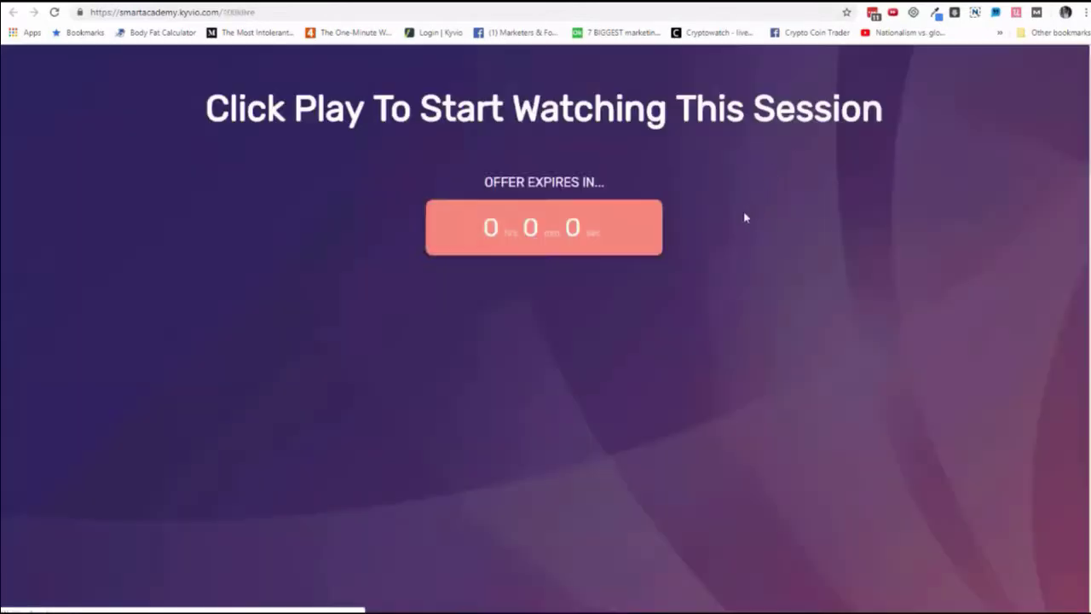
Step: Examine the workshop session page down to the Offer Includes section
scroll(737, 239, "down", 4)
scroll(731, 260, "down", 15)
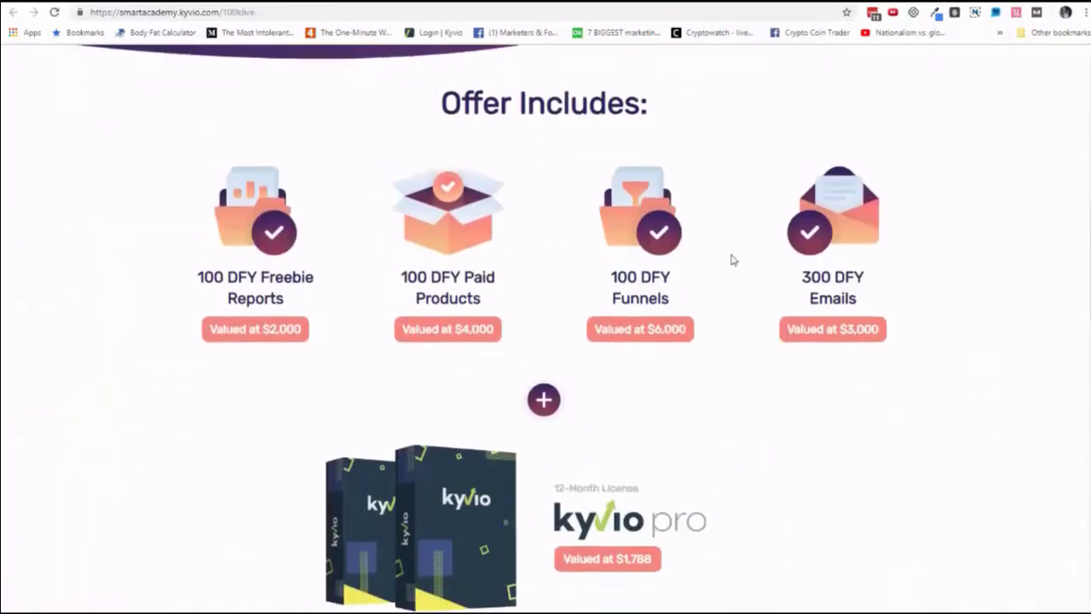
scroll(731, 268, "down", 2)
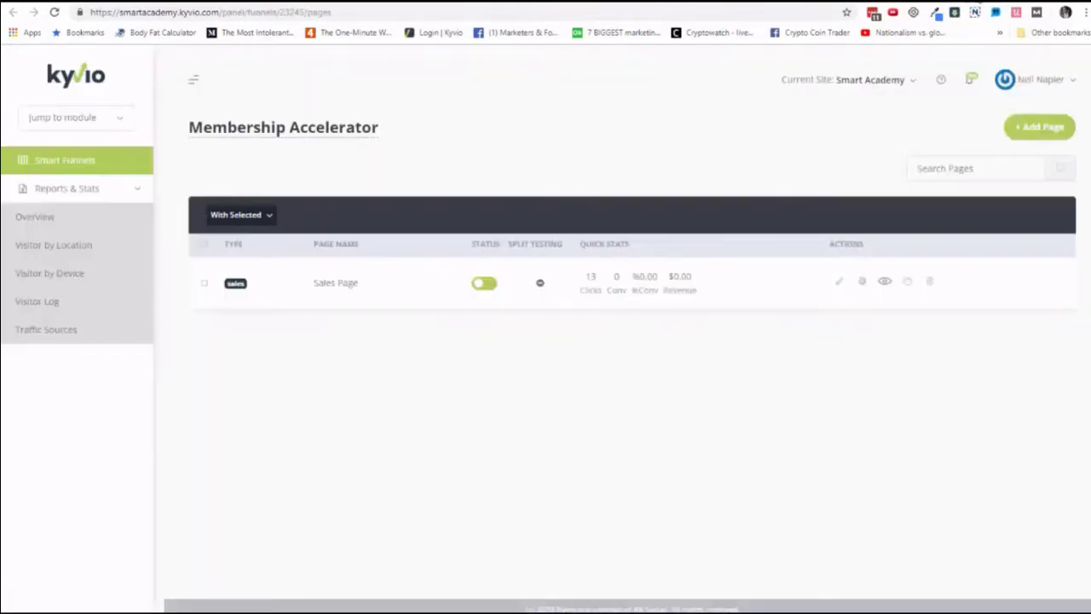
Step: Read through the published Membership Accelerator sales page from its headline to the closing call to action
scroll(578, 265, "down", 12)
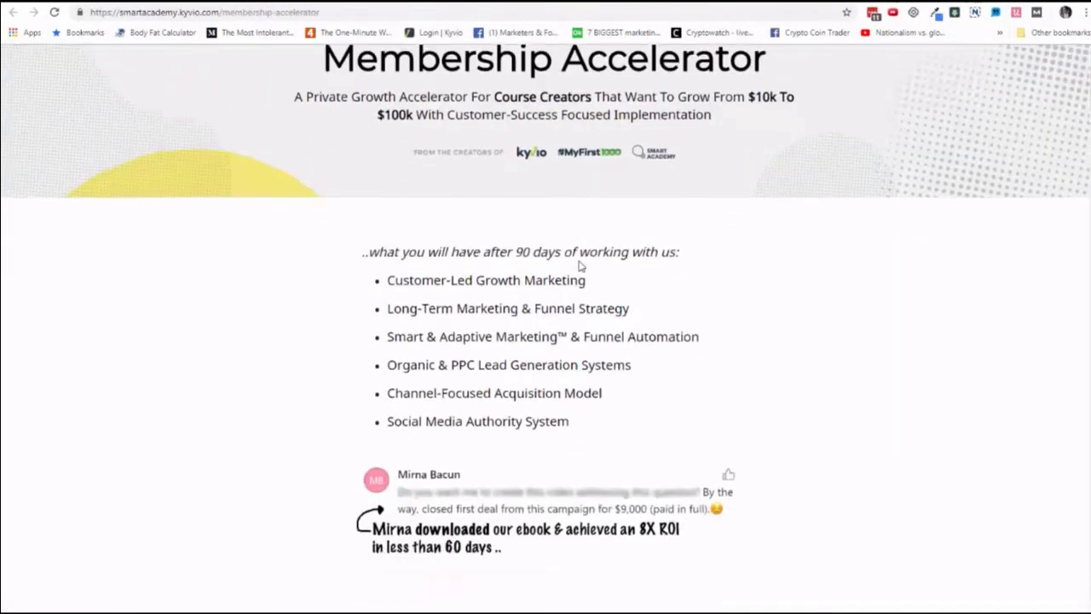
scroll(578, 265, "down", 6)
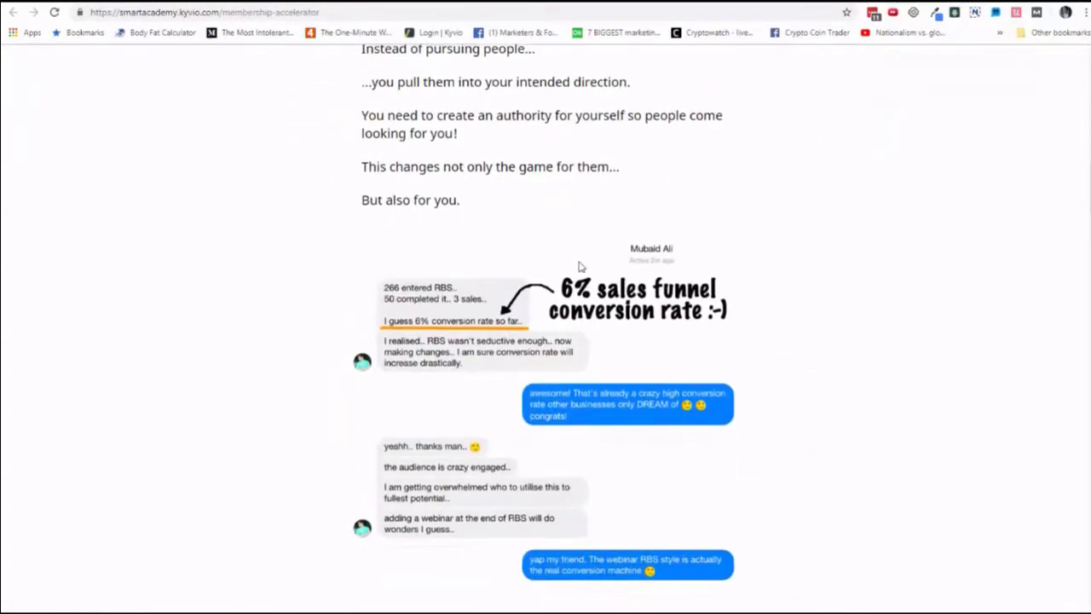
scroll(578, 266, "down", 15)
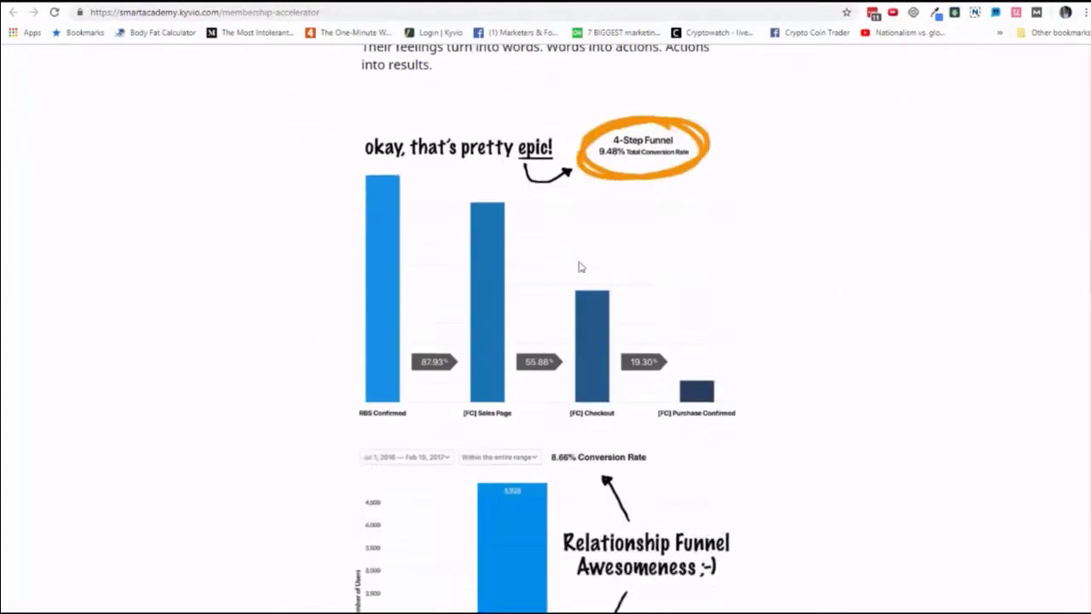
scroll(578, 267, "down", 20)
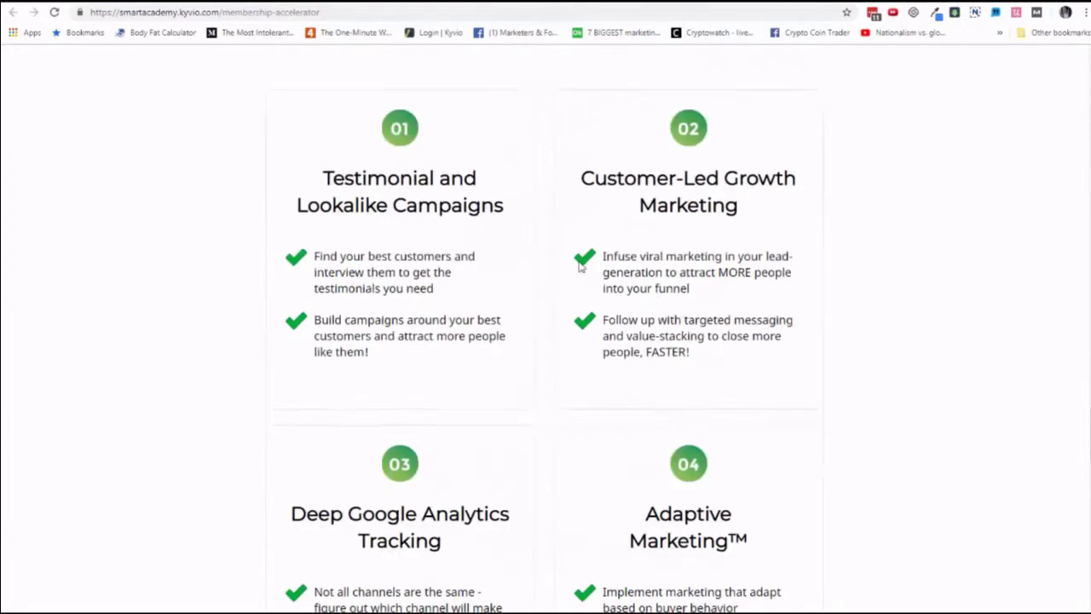
scroll(578, 267, "down", 9)
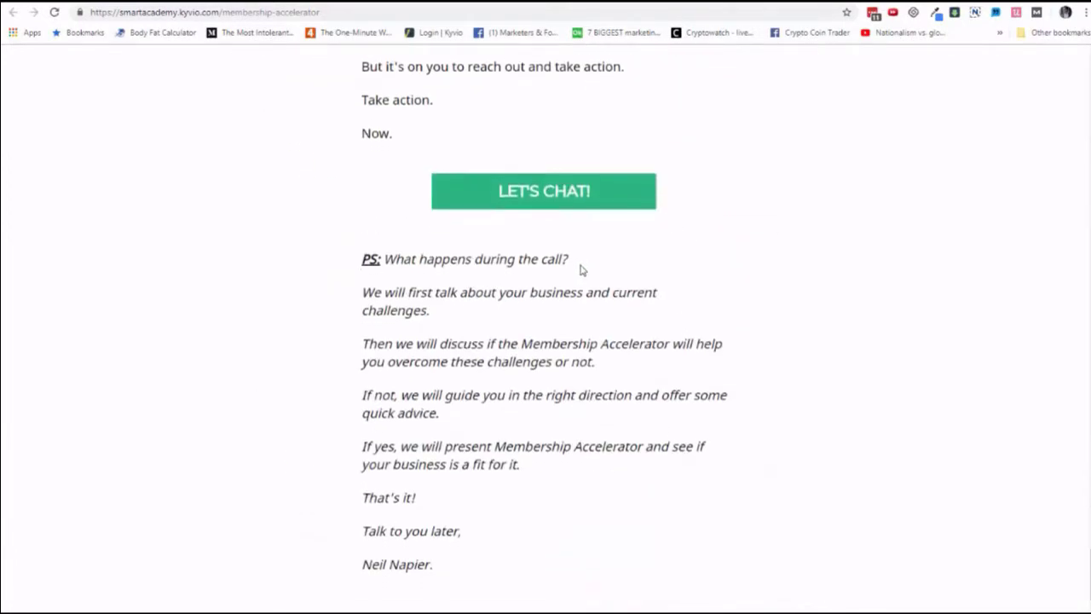
Step: Start a new Webinar Funnel from the funnel overview, accepting its default four pages, and continue to template selection
left_click(657, 3)
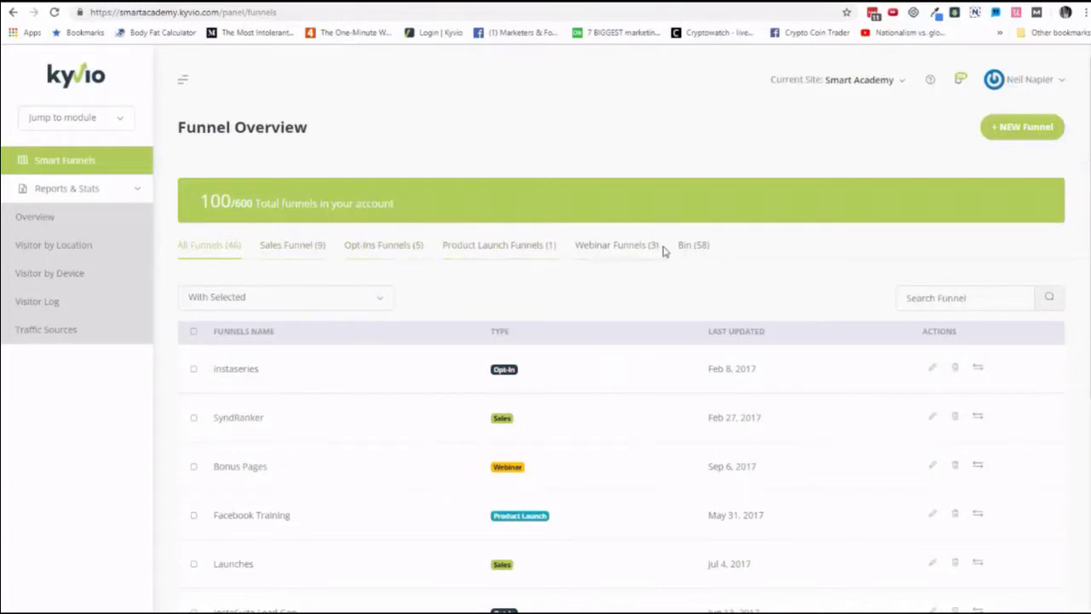
left_click(1036, 131)
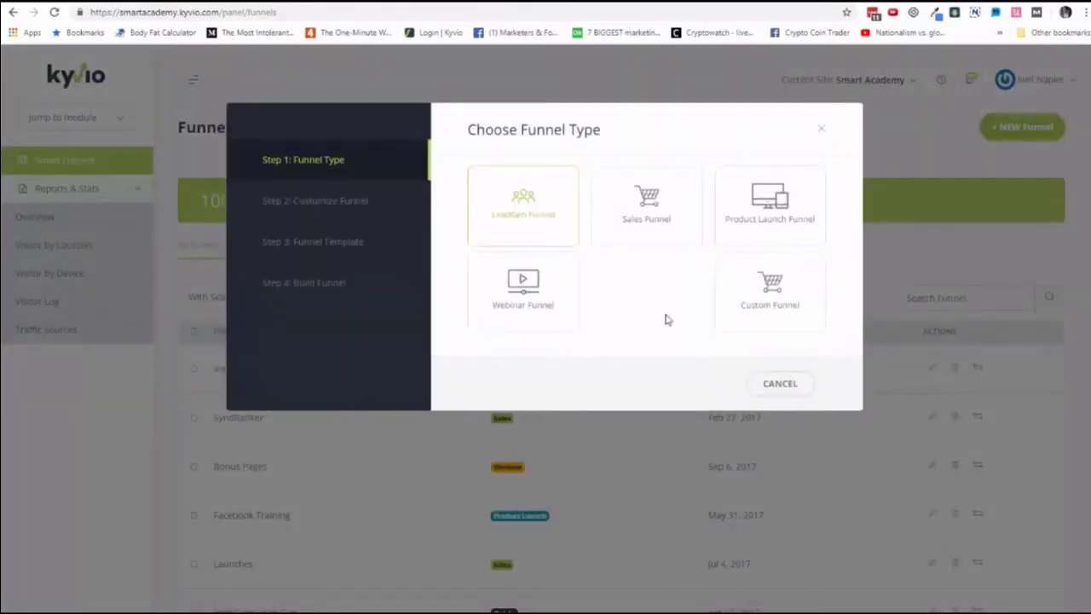
left_click(547, 299)
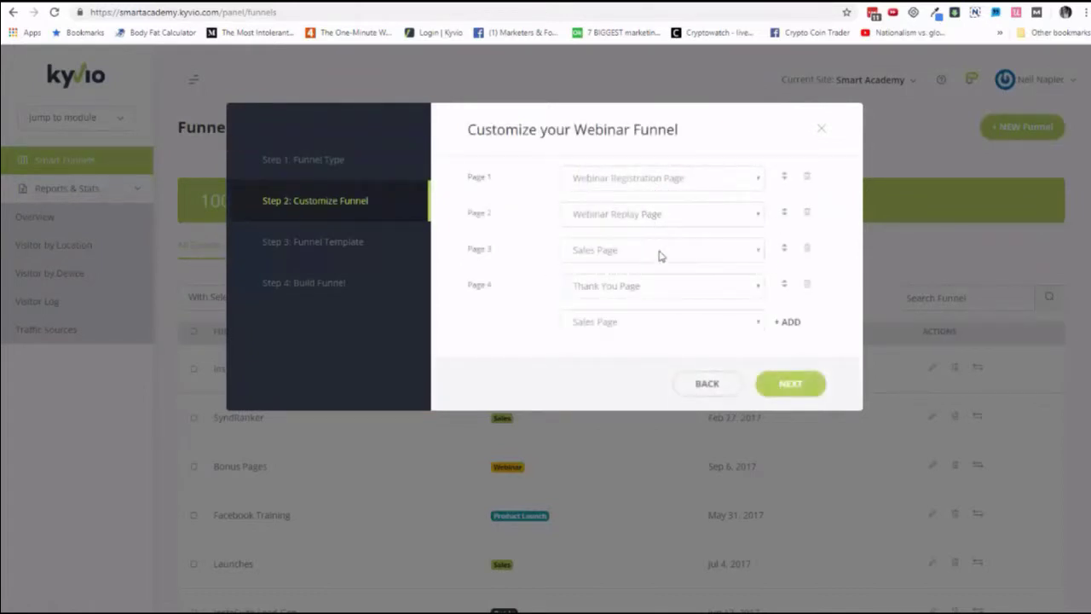
left_click(727, 331)
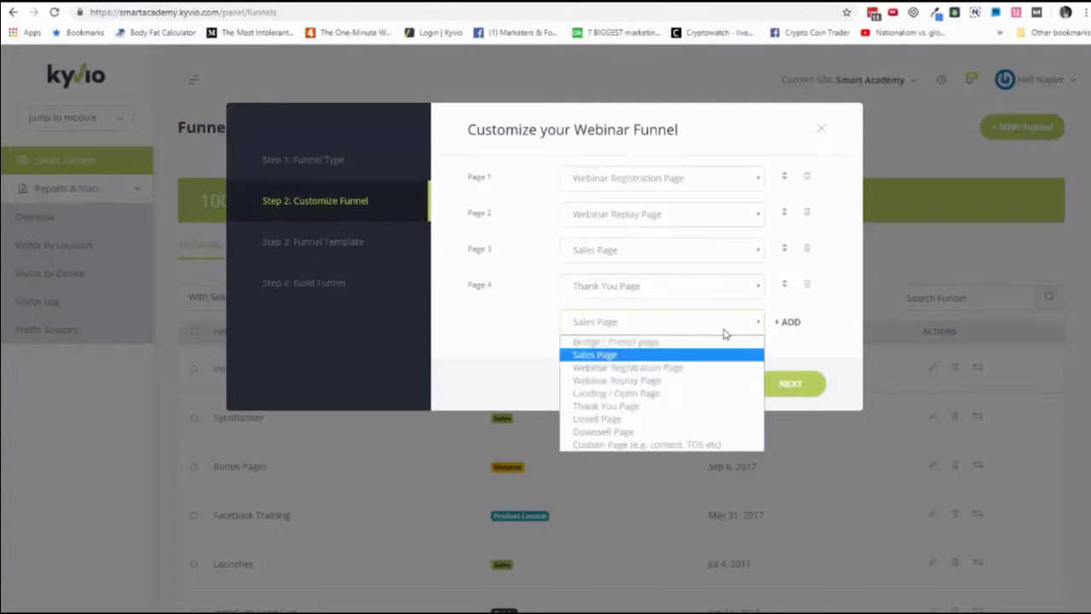
left_click(530, 349)
left_click(816, 385)
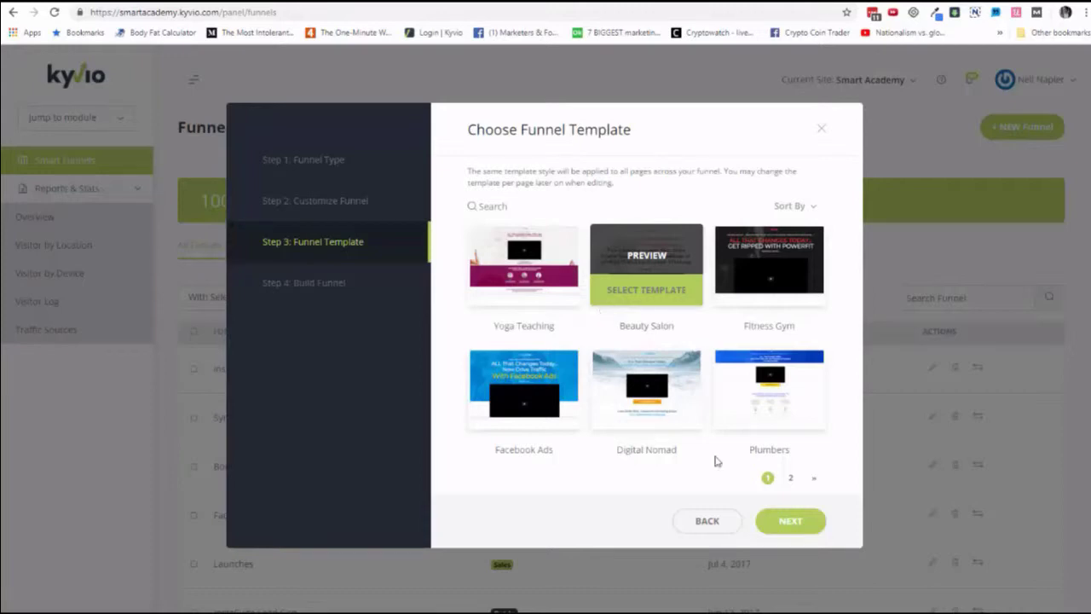
Step: Go to the fourth page of funnel templates and open the preview of the Fitness template
left_click(791, 479)
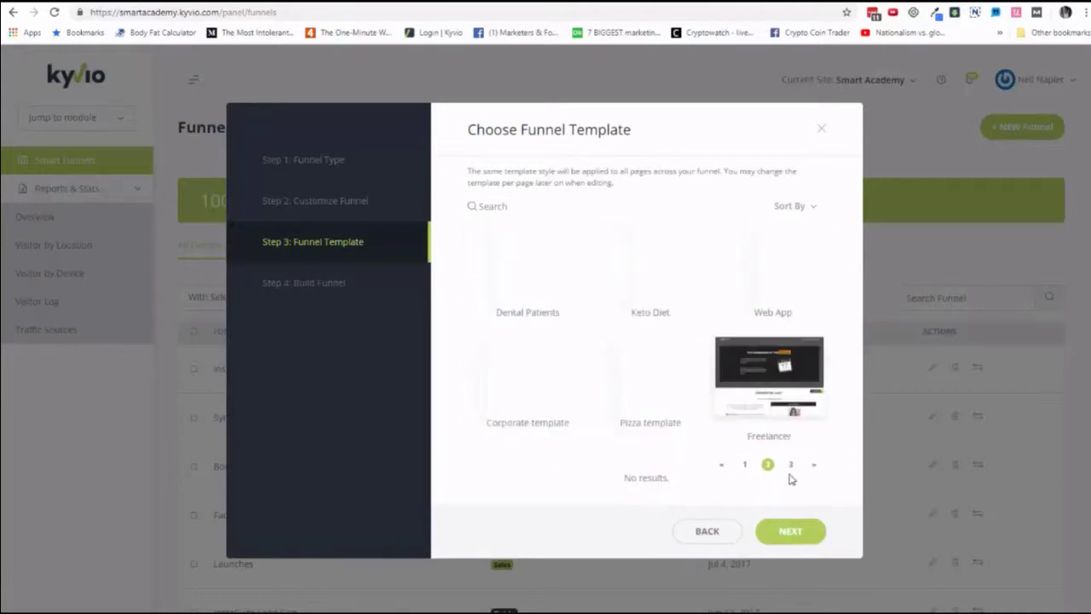
left_click(790, 478)
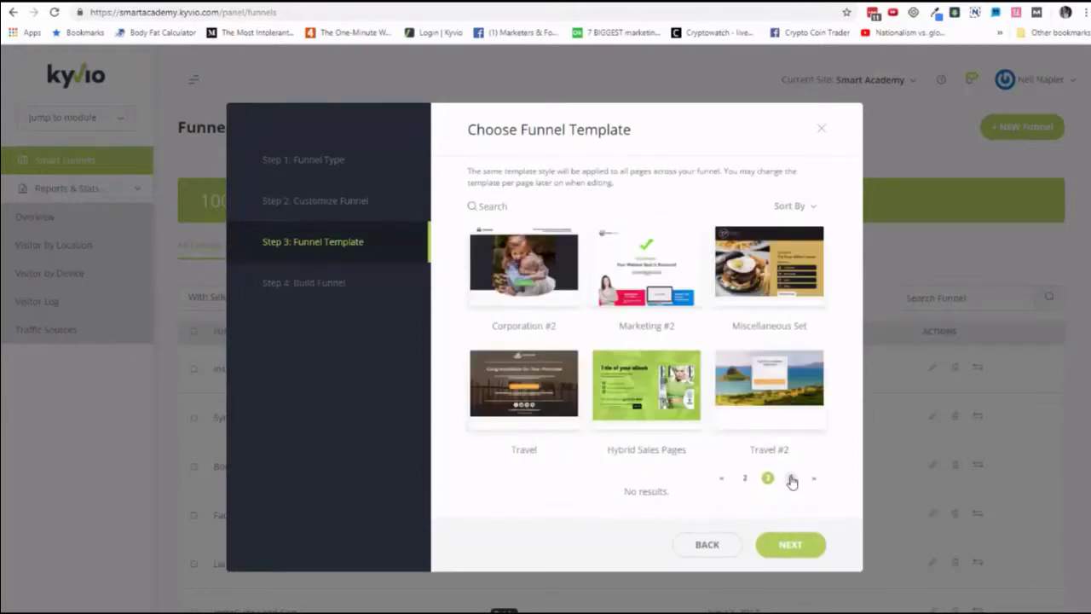
left_click(791, 479)
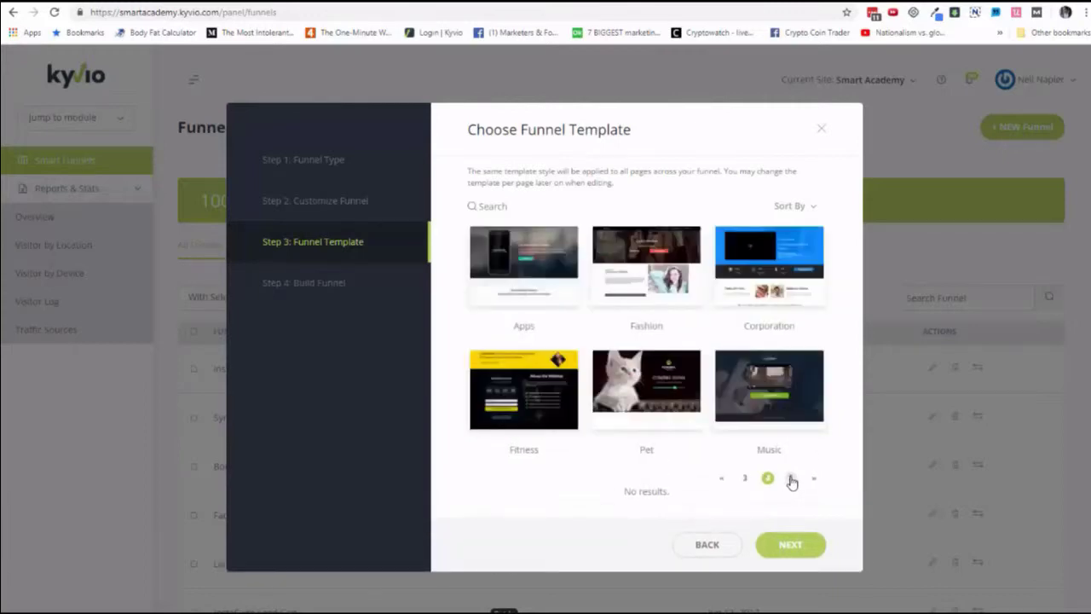
left_click(530, 386)
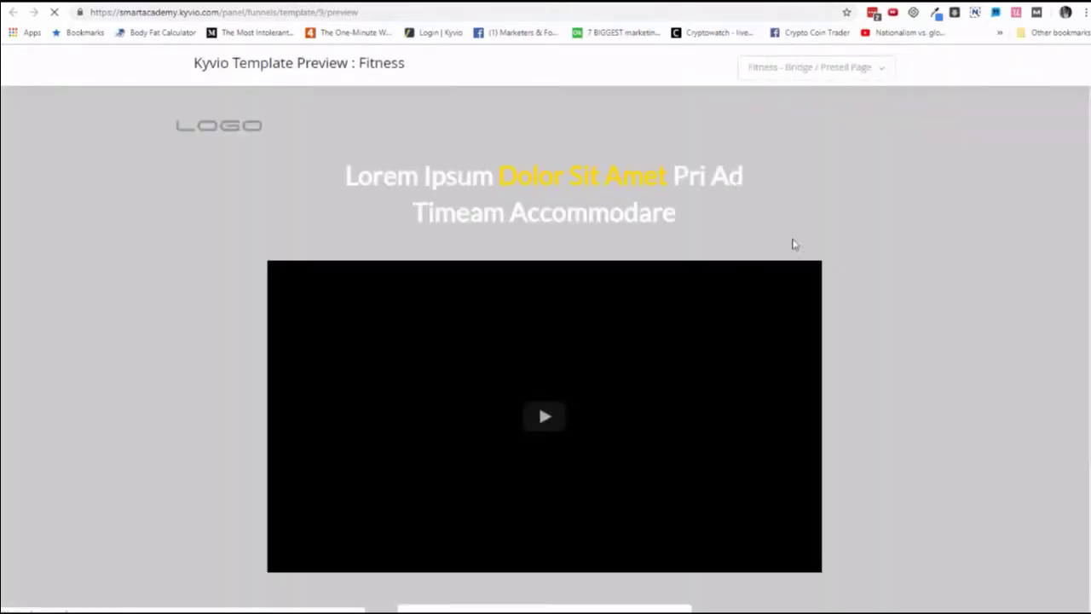
Step: Examine the Fitness template's Bridge / Presell Page and Sales Page in the preview
scroll(877, 277, "down", 3)
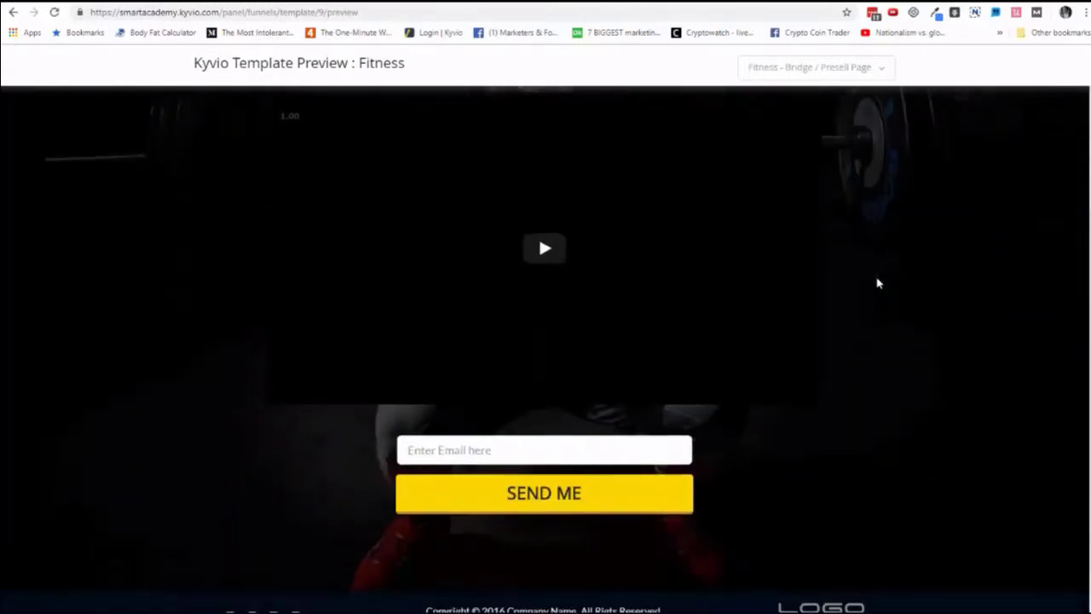
scroll(878, 280, "up", 2)
left_click(852, 73)
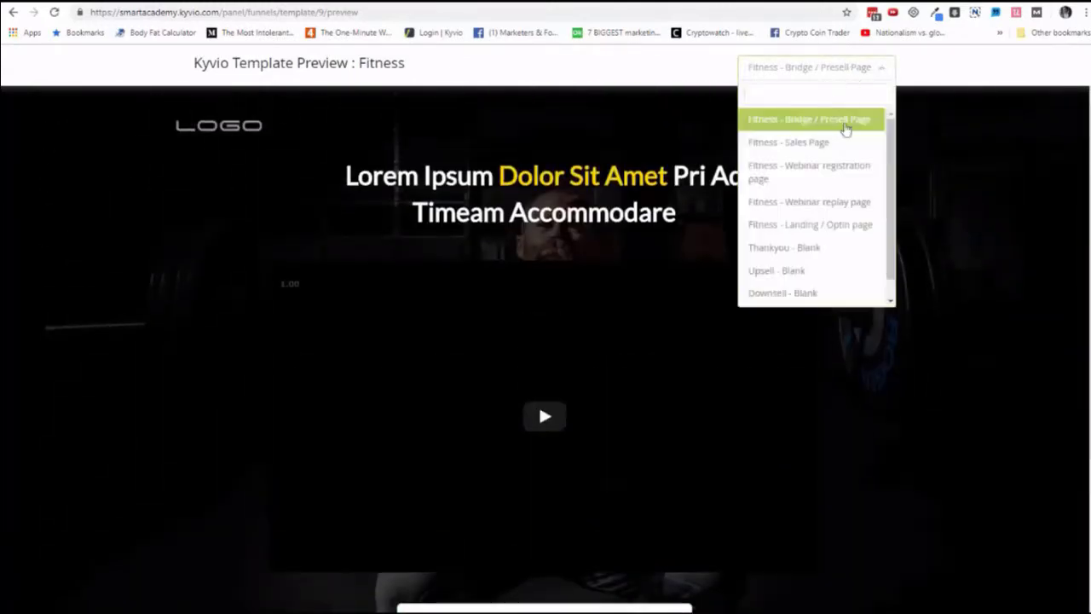
left_click(838, 148)
scroll(574, 243, "down", 8)
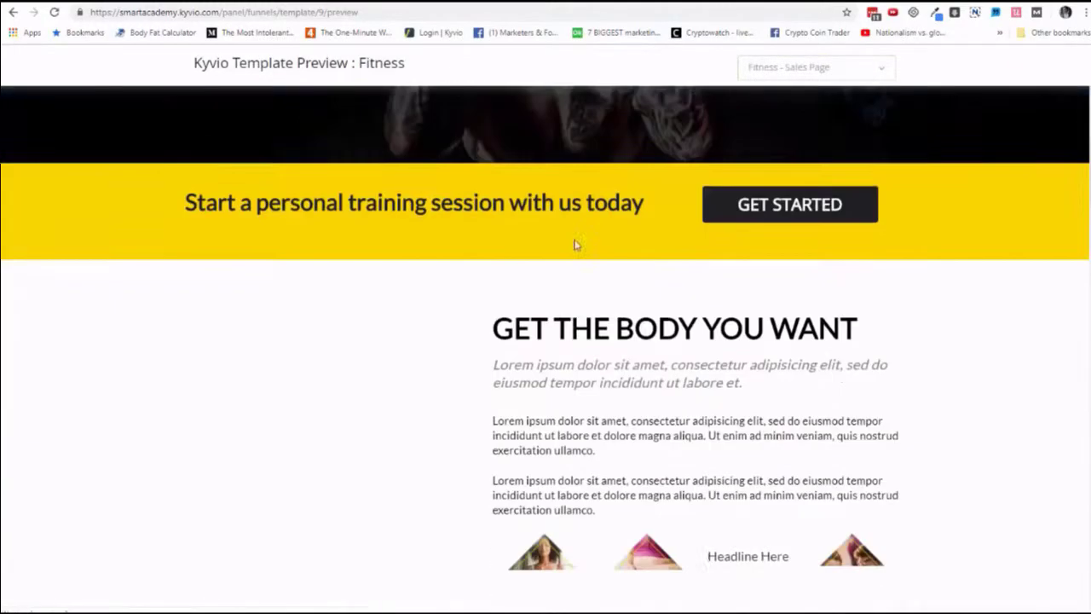
scroll(575, 241, "up", 8)
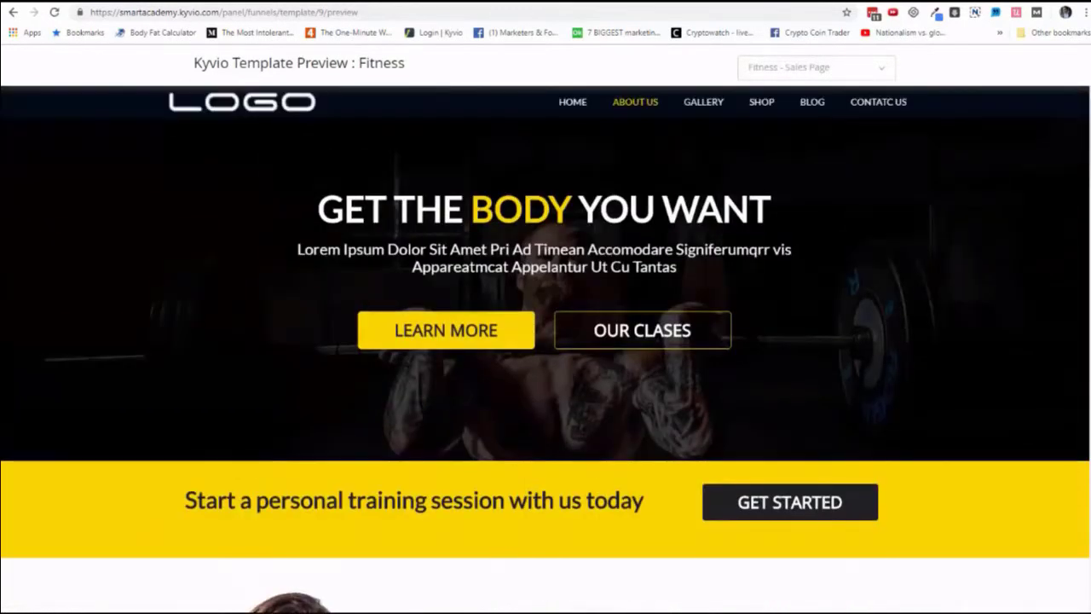
Step: Select the Fitness template and create the funnel with the name "Fitness Gym webinar"
left_click(276, 99)
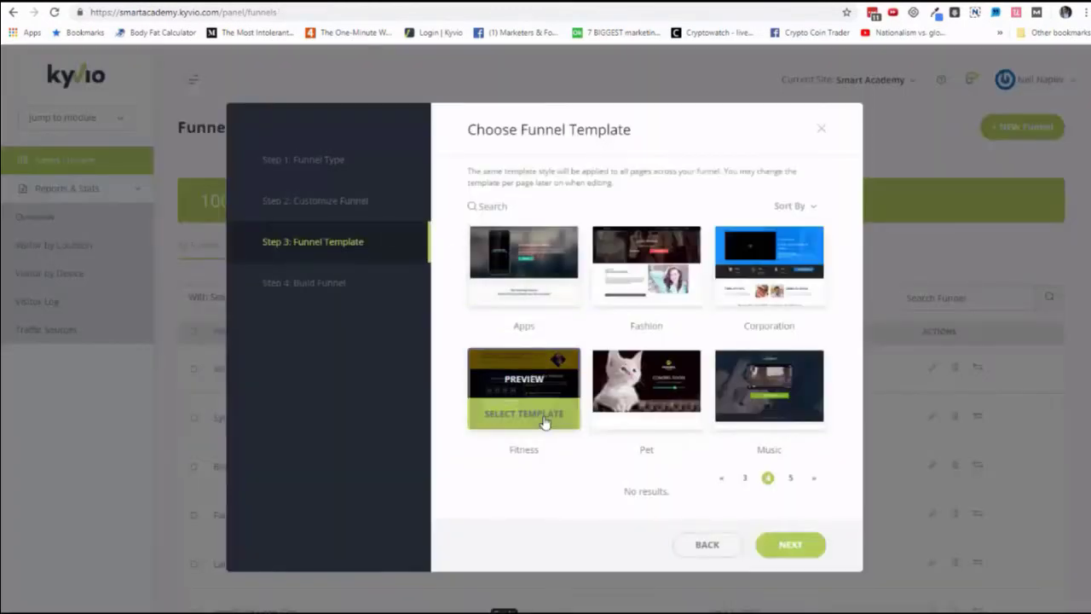
left_click(779, 547)
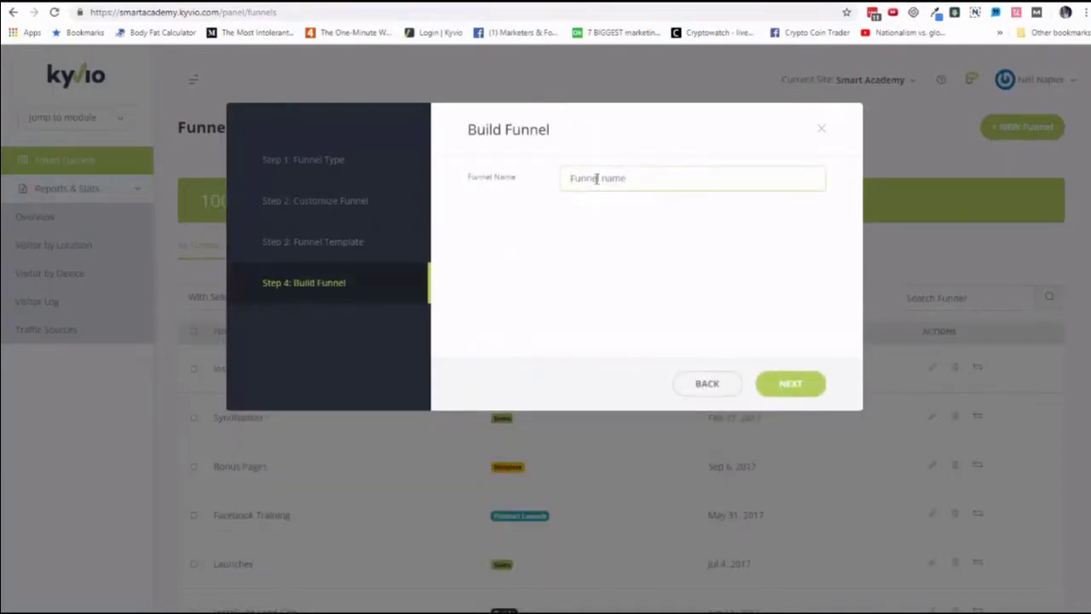
type("F")
key("BackSpace")
type("FB")
left_click(802, 388)
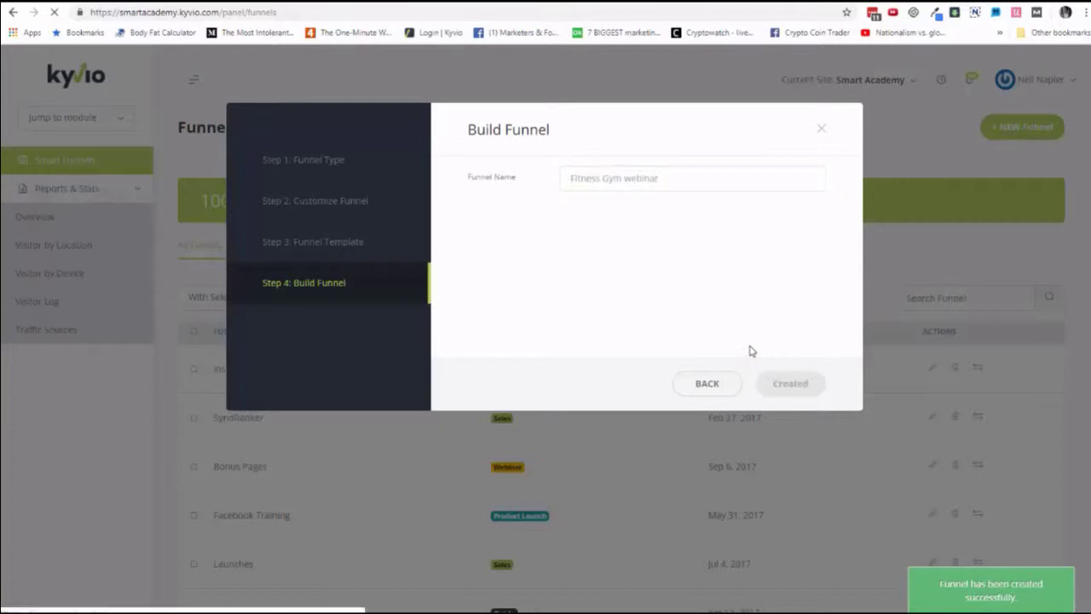
Step: Find the Fitness Gym webinar funnel on the last page of the funnel list and open its webinar registration page for editing
scroll(841, 477, "down", 4)
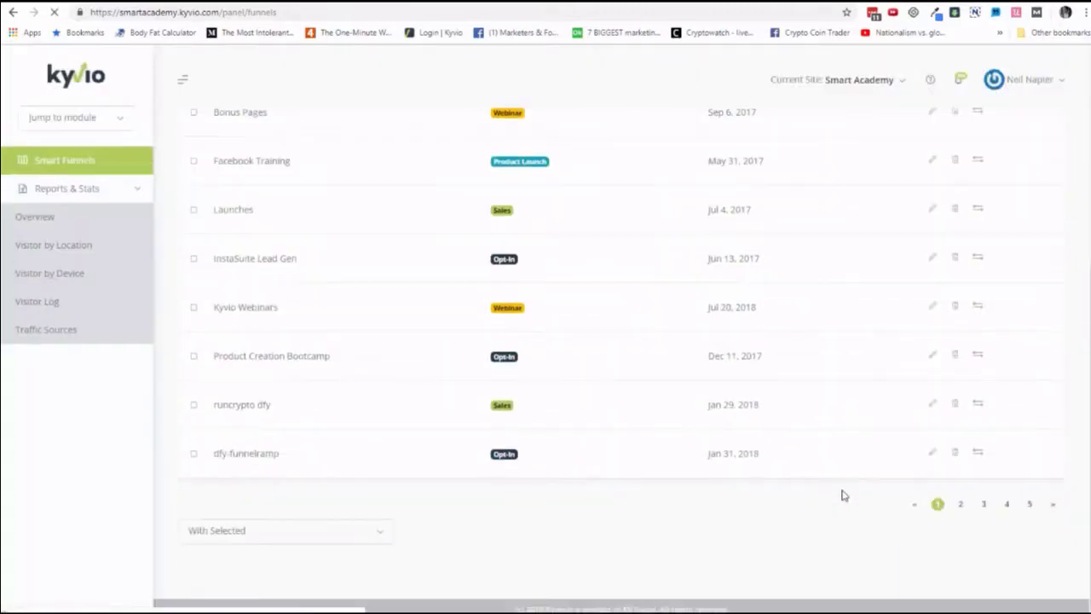
left_click(1011, 504)
scroll(923, 509, "down", 4)
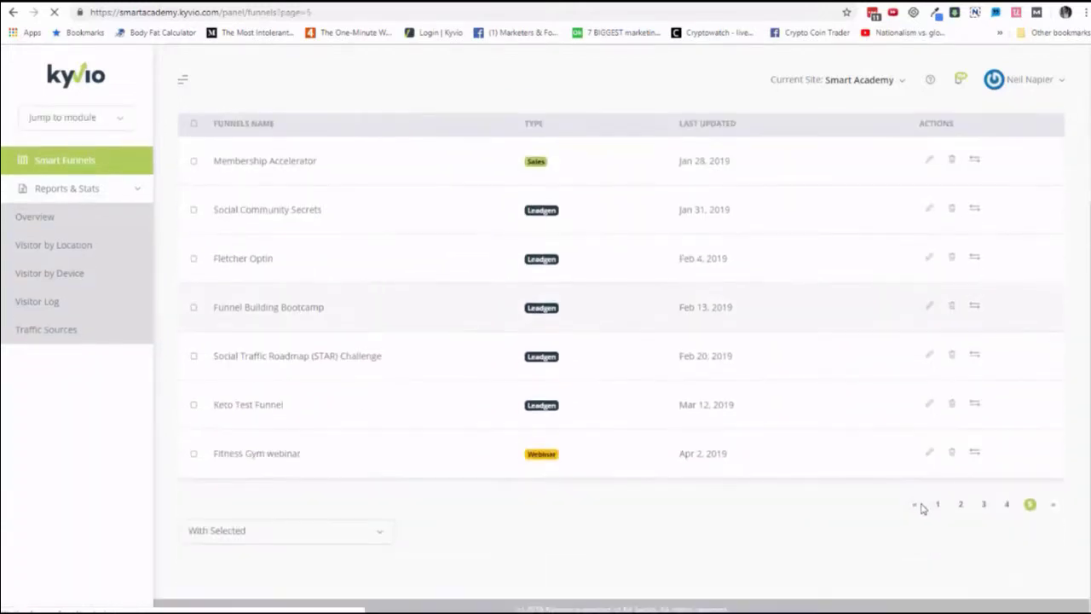
left_click(930, 457)
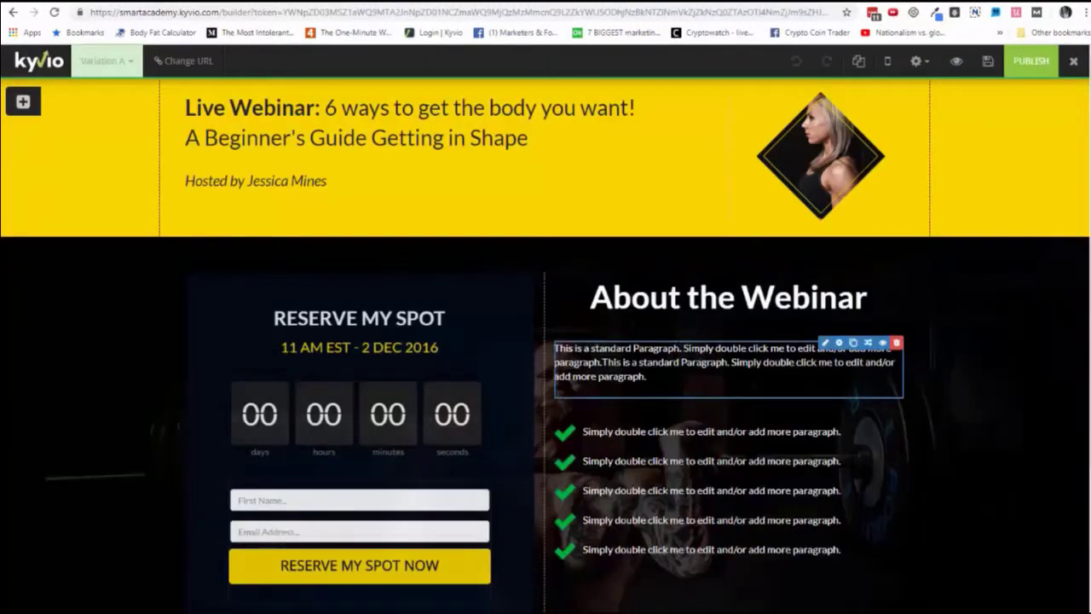
Step: Replace the first checklist item under About the Webinar with "Fitness Benefit #1"
scroll(635, 369, "down", 2)
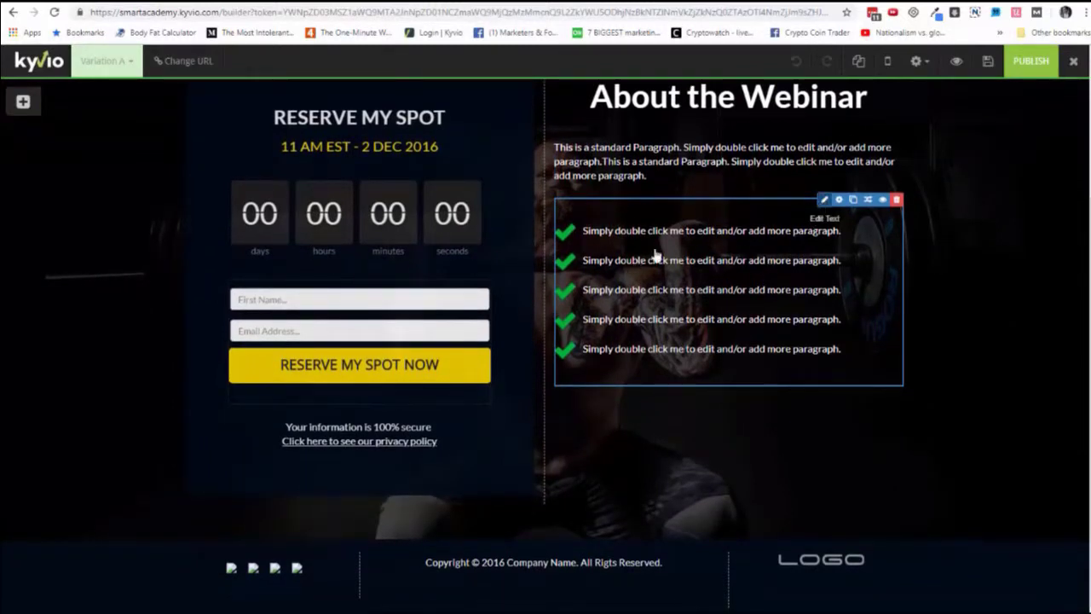
left_click(825, 202)
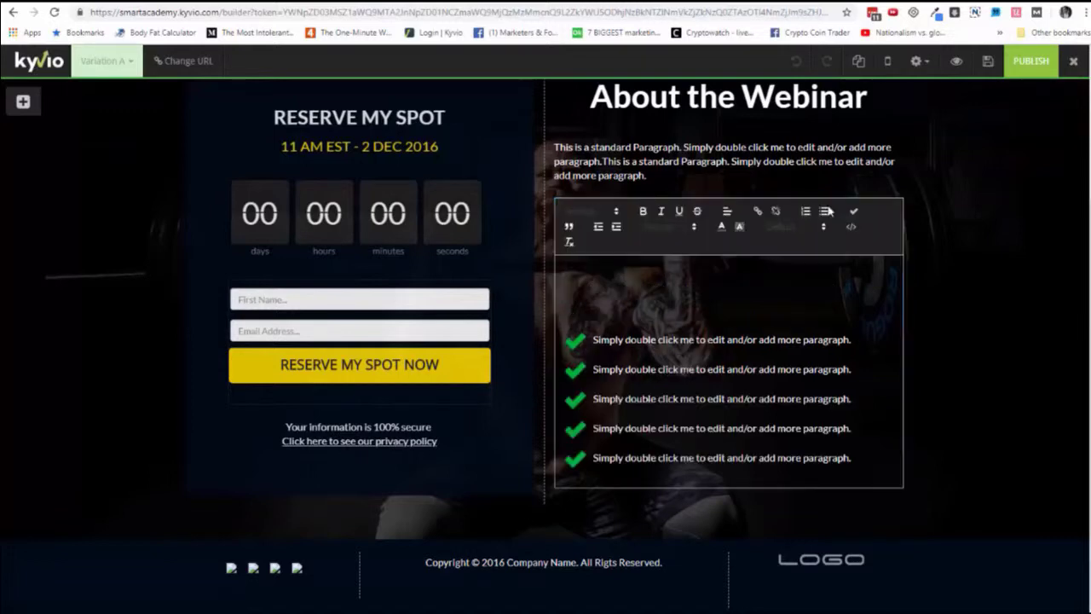
left_click_drag(593, 339, 656, 340)
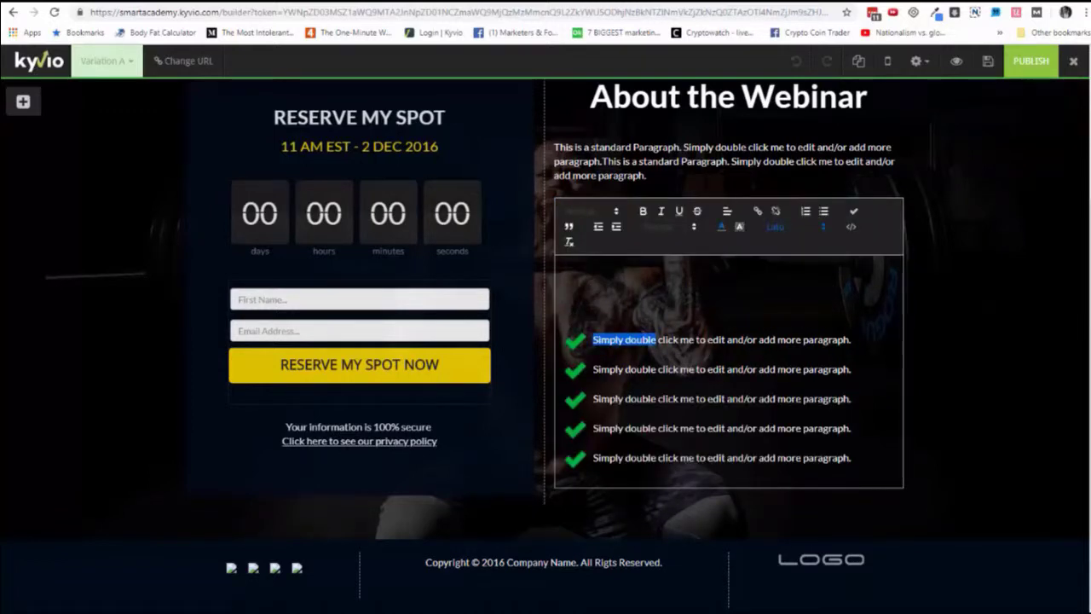
key("shift+End")
type("Fitness Benefo")
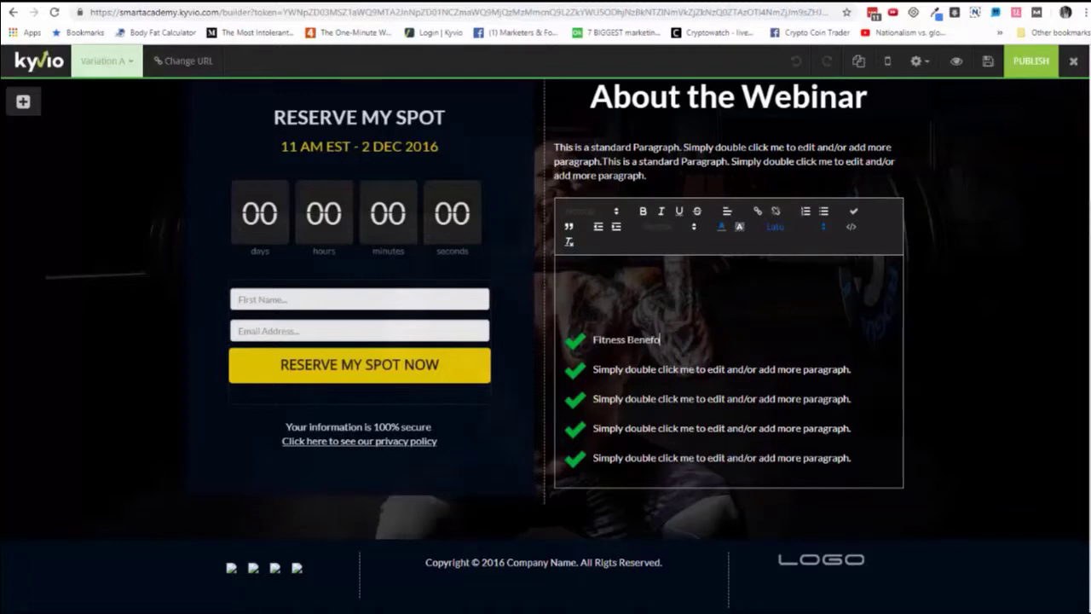
left_click(661, 339)
key("BackSpace")
type("i")
left_click(358, 220)
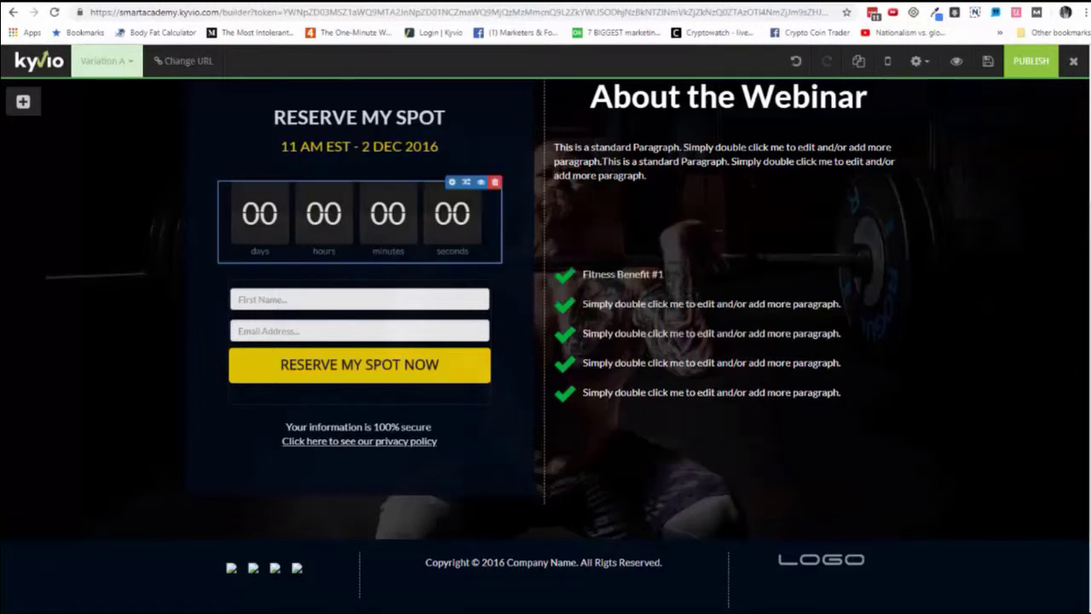
Step: Insert a green flat button below the checklist in the About the Webinar column
left_click(24, 103)
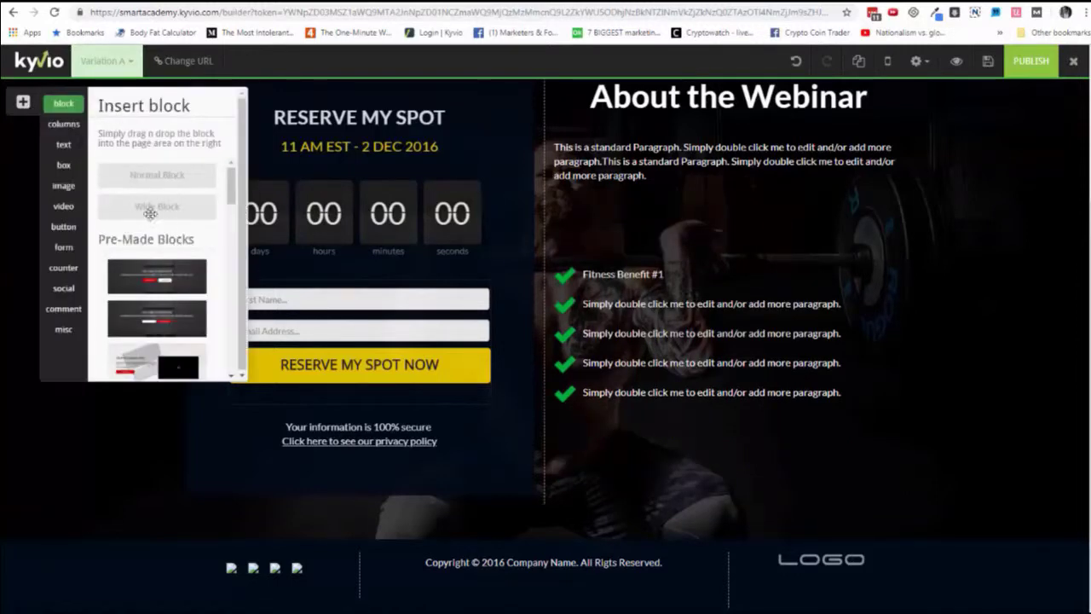
left_click(65, 124)
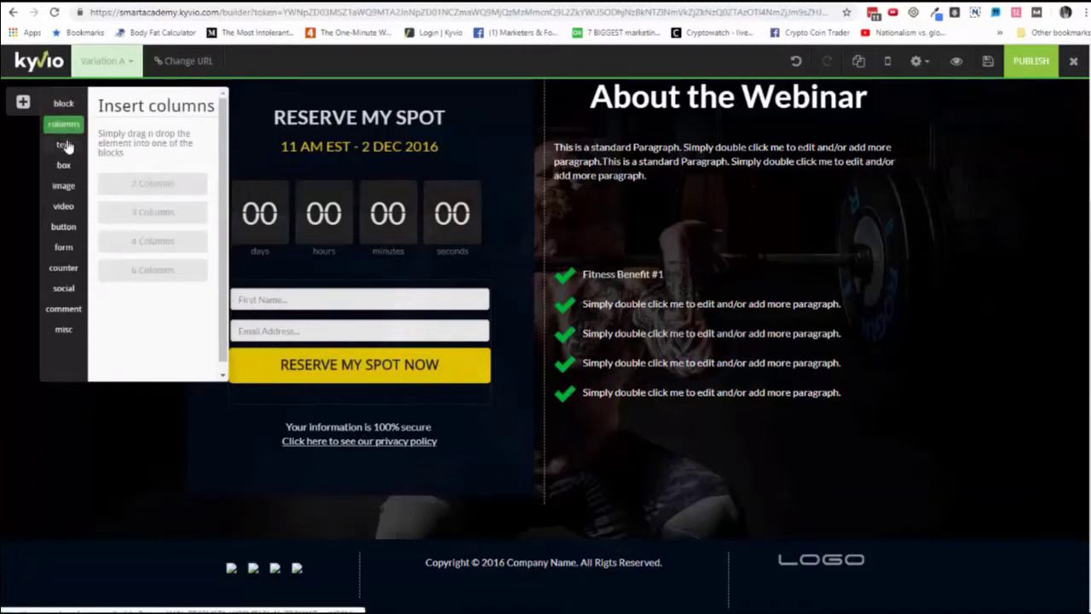
left_click(67, 146)
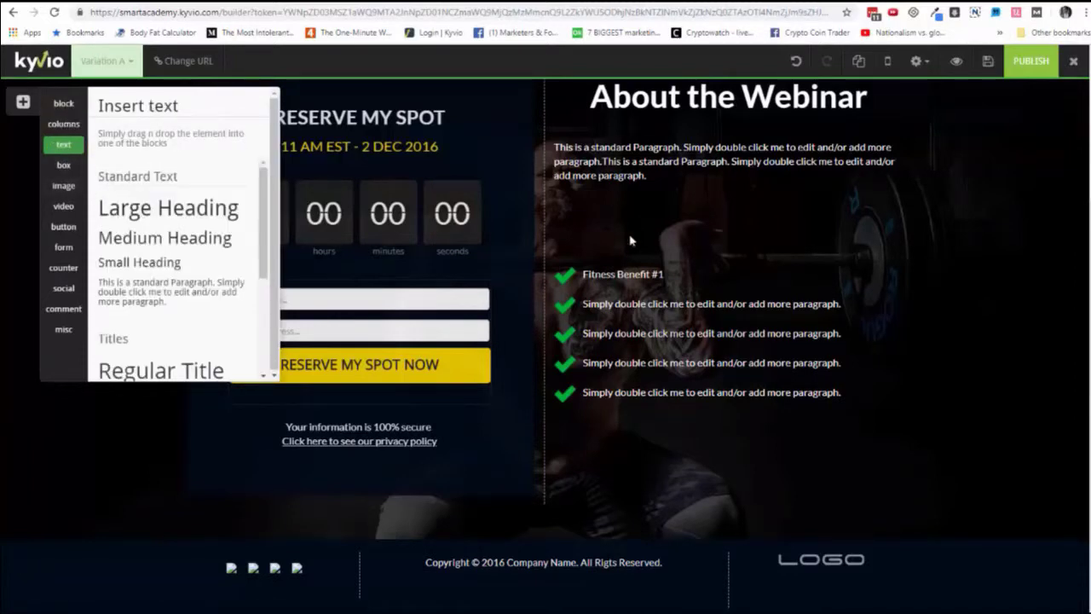
left_click(63, 227)
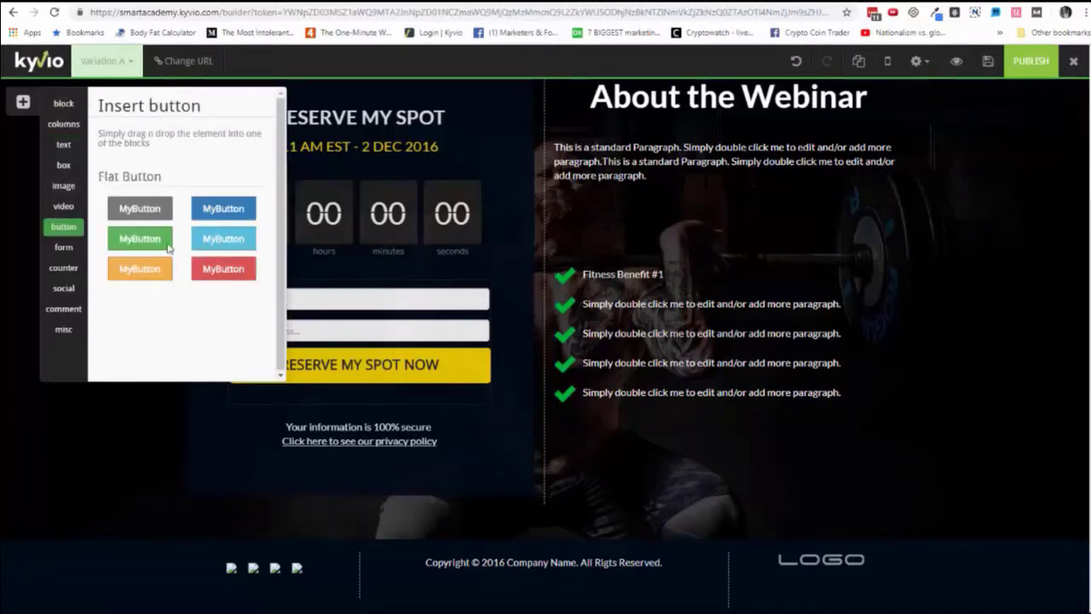
left_click_drag(169, 243, 713, 423)
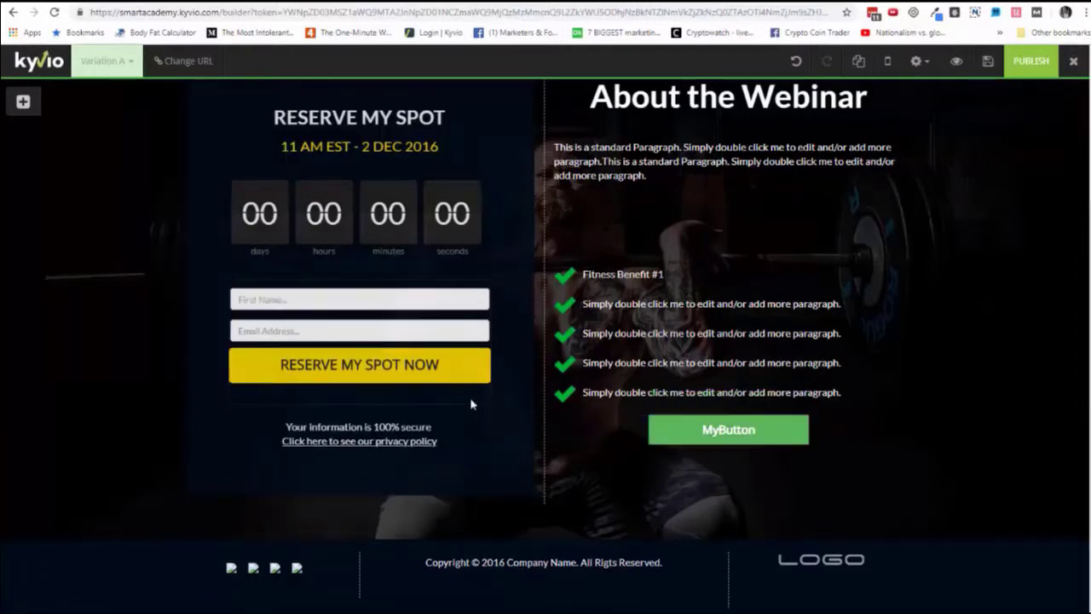
left_click(26, 104)
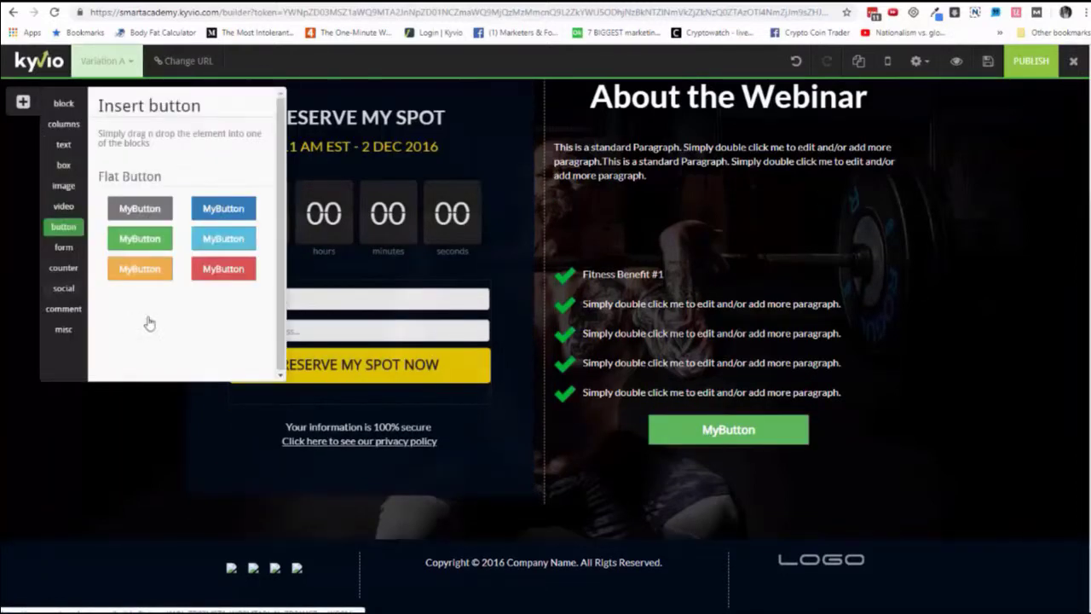
Step: Examine the page's general, background image and background video options, and the custom script settings
left_click(921, 62)
left_click(852, 88)
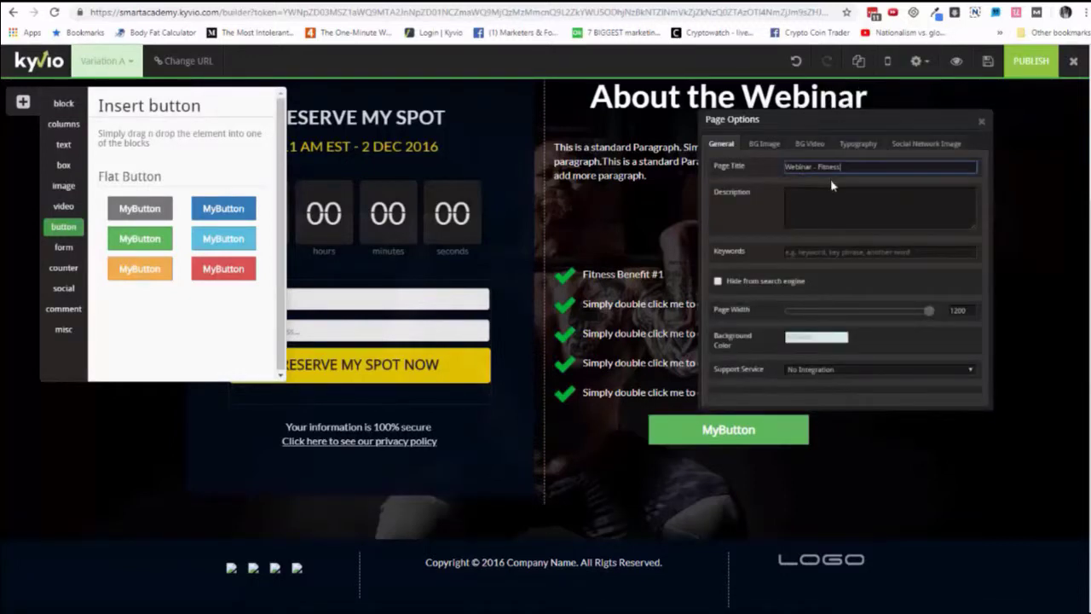
left_click(833, 192)
left_click(789, 253)
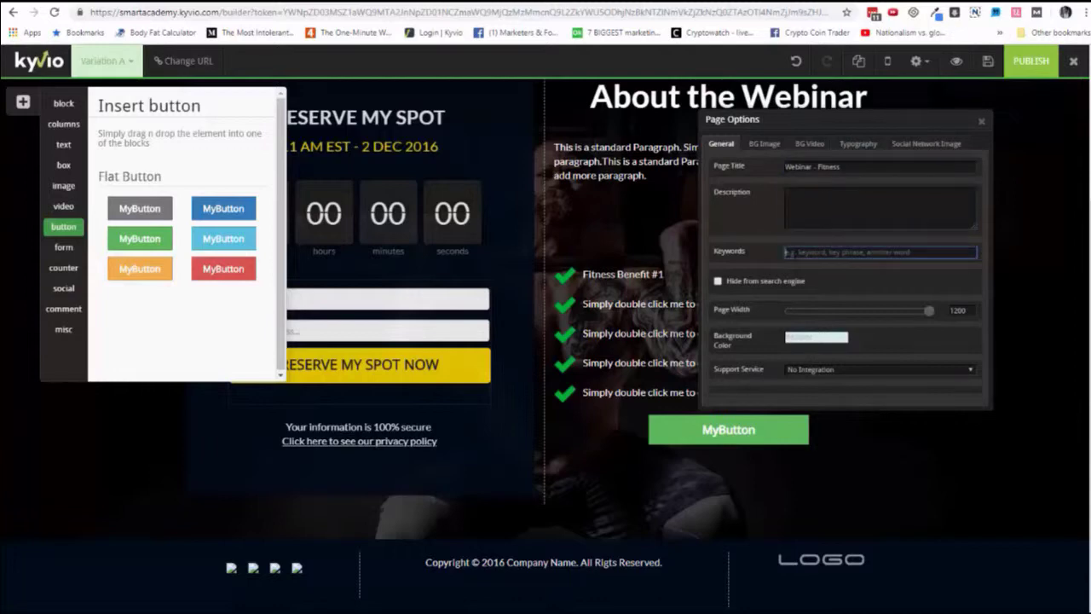
left_click(771, 147)
left_click(810, 147)
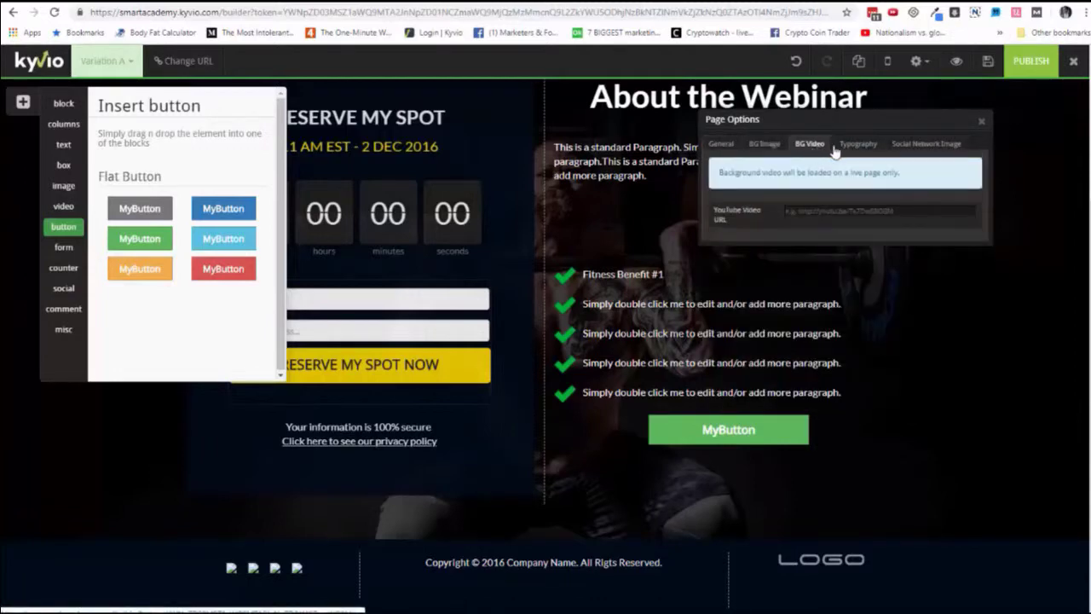
left_click(980, 121)
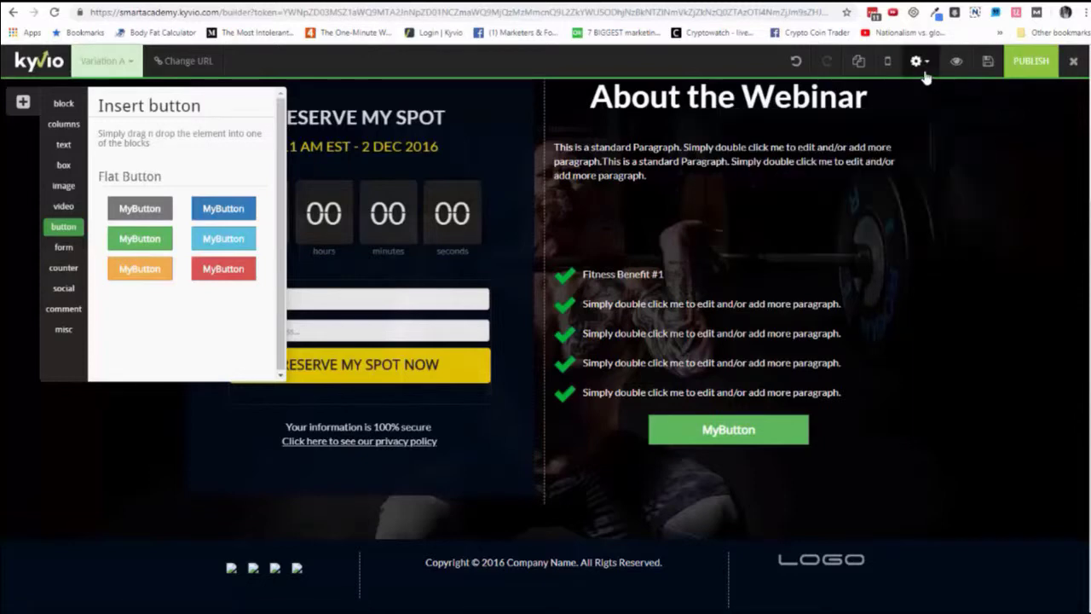
left_click(921, 64)
left_click(907, 136)
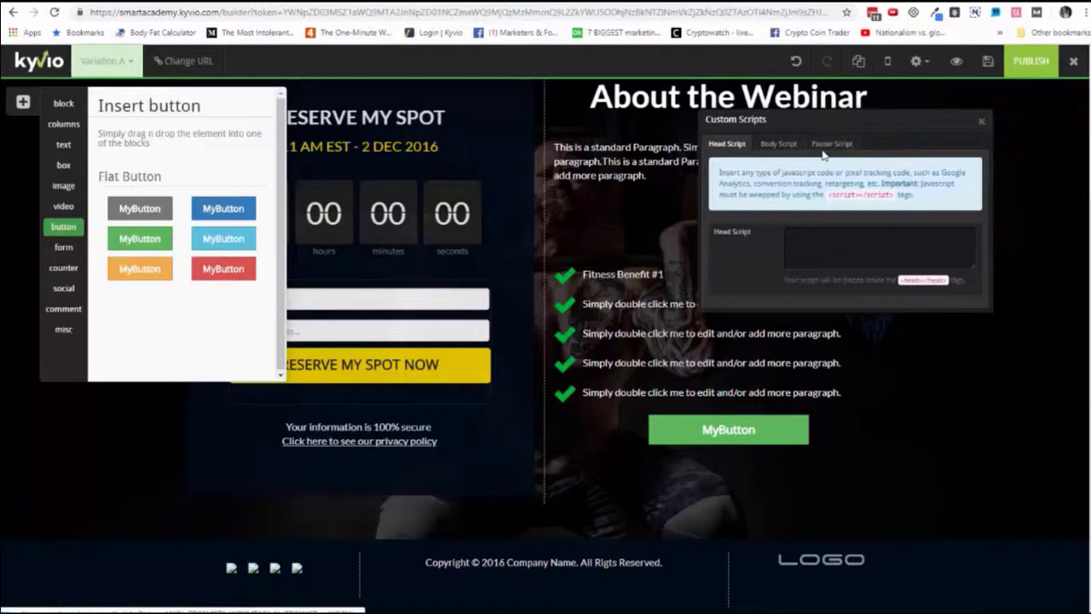
left_click(981, 122)
Step: Enable the PopUp conversion tool for the page and create a new popup
left_click(915, 67)
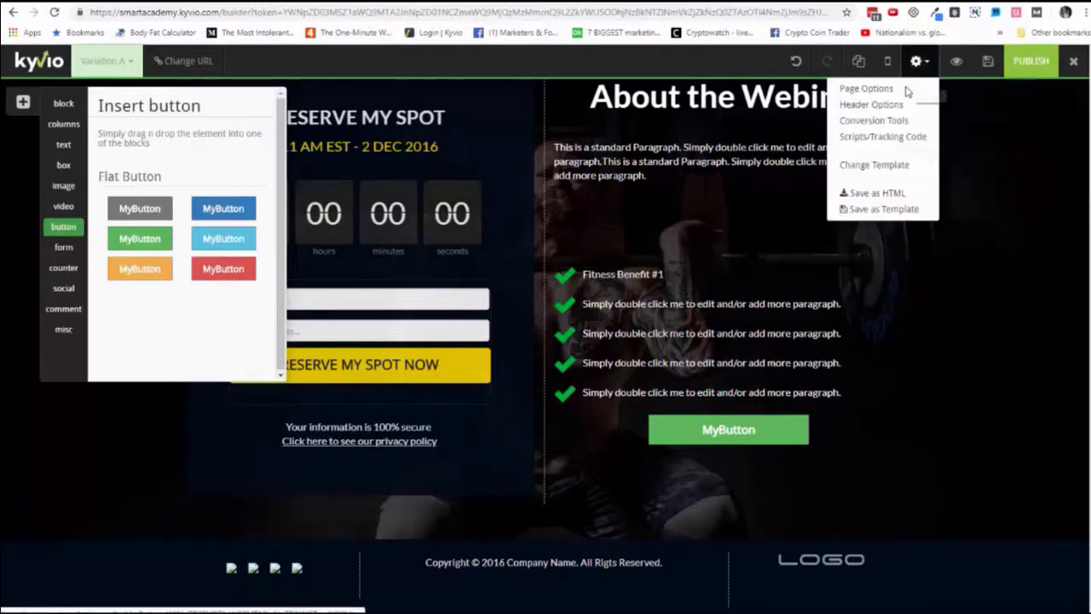
left_click(874, 120)
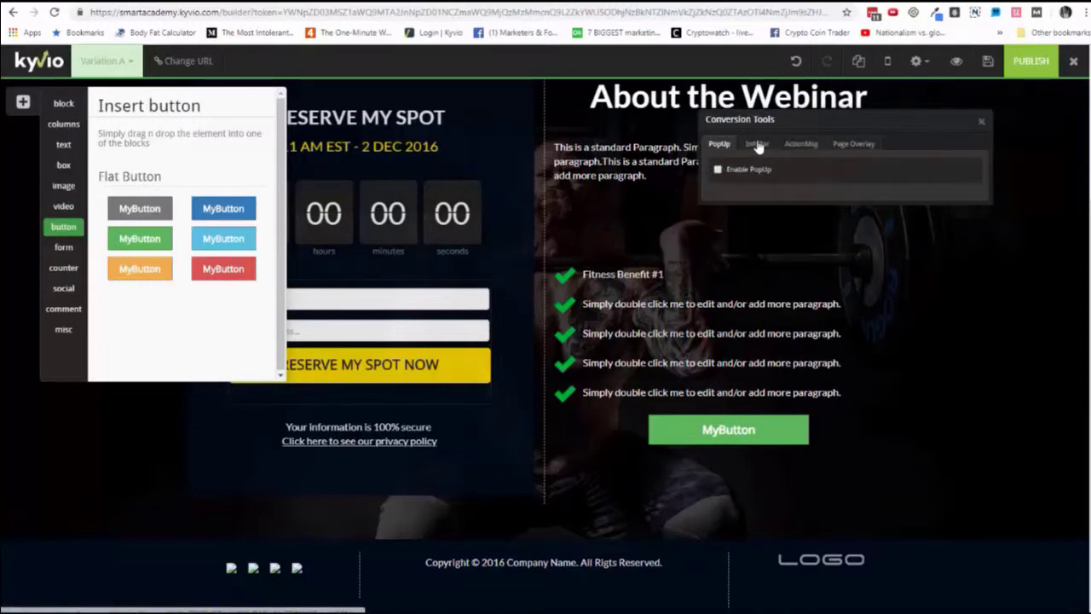
left_click(718, 170)
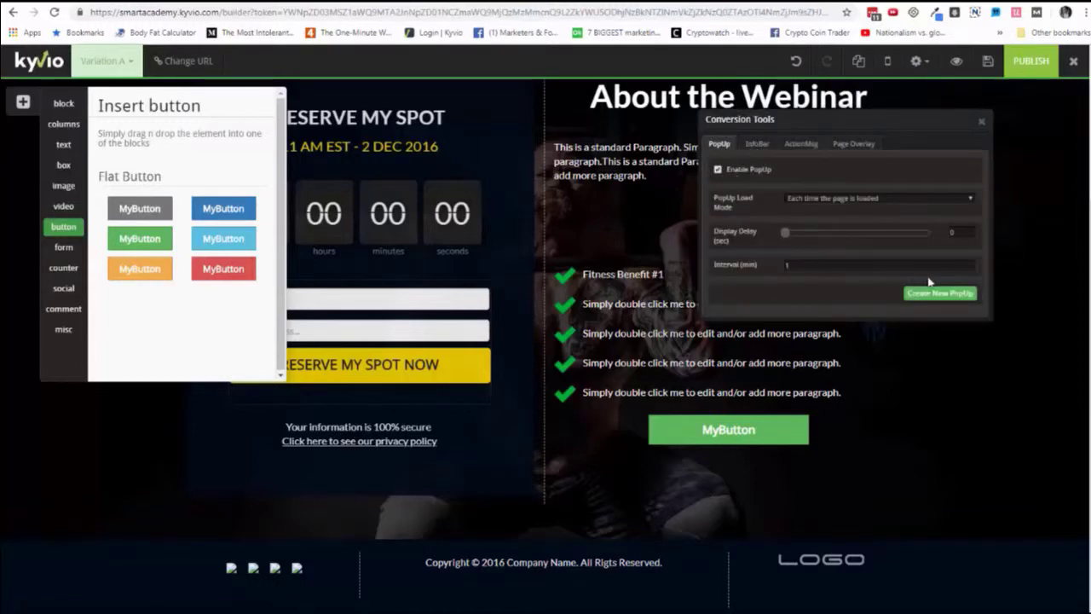
left_click(933, 293)
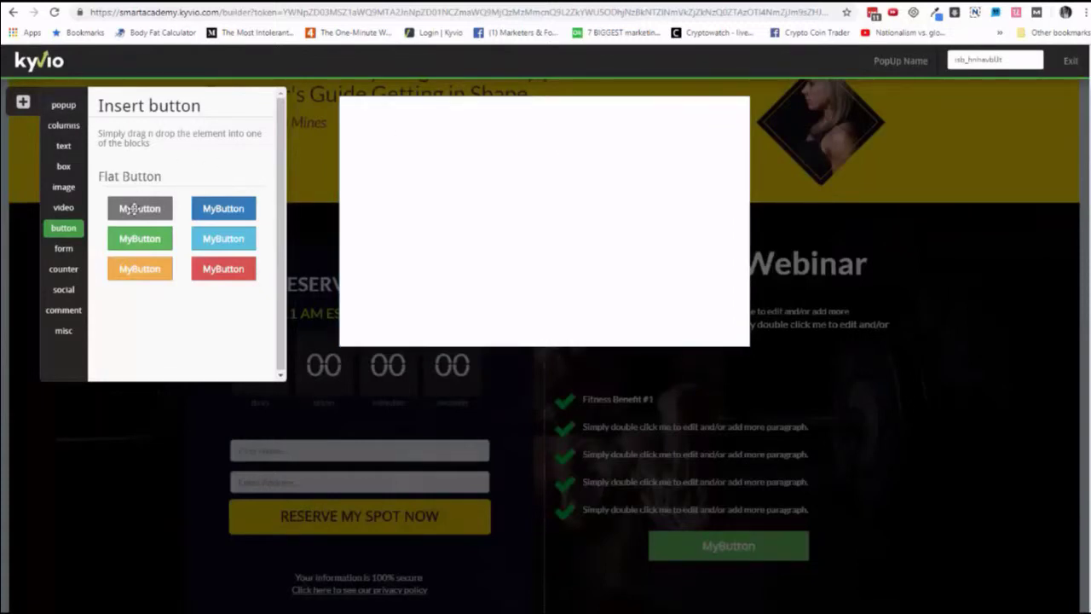
Step: Add a green flat button to the popup with a video element above it, and exit the popup editor
left_click_drag(136, 238, 568, 236)
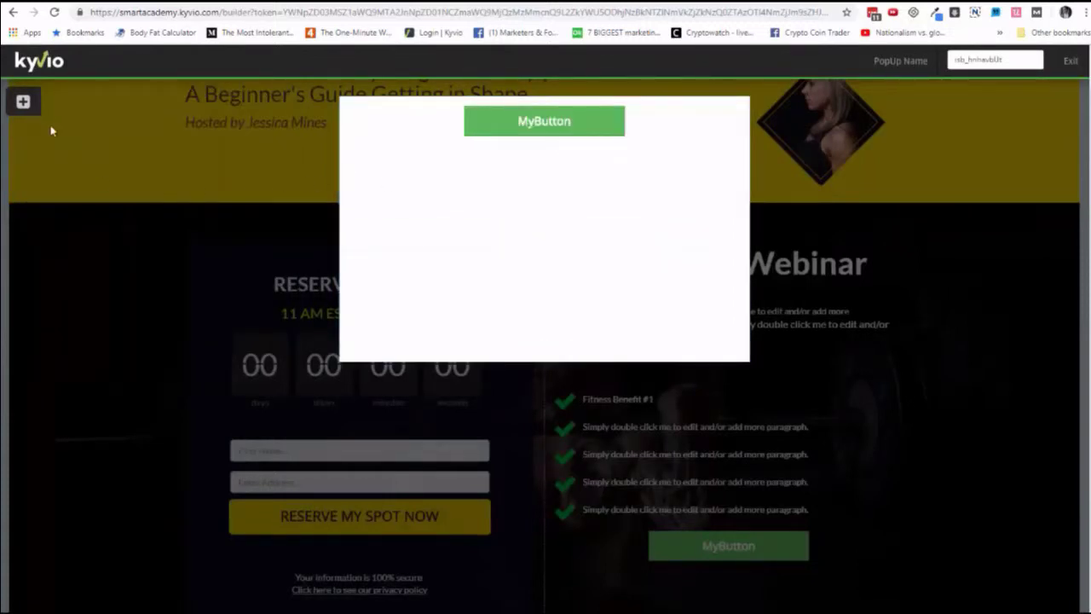
left_click(23, 102)
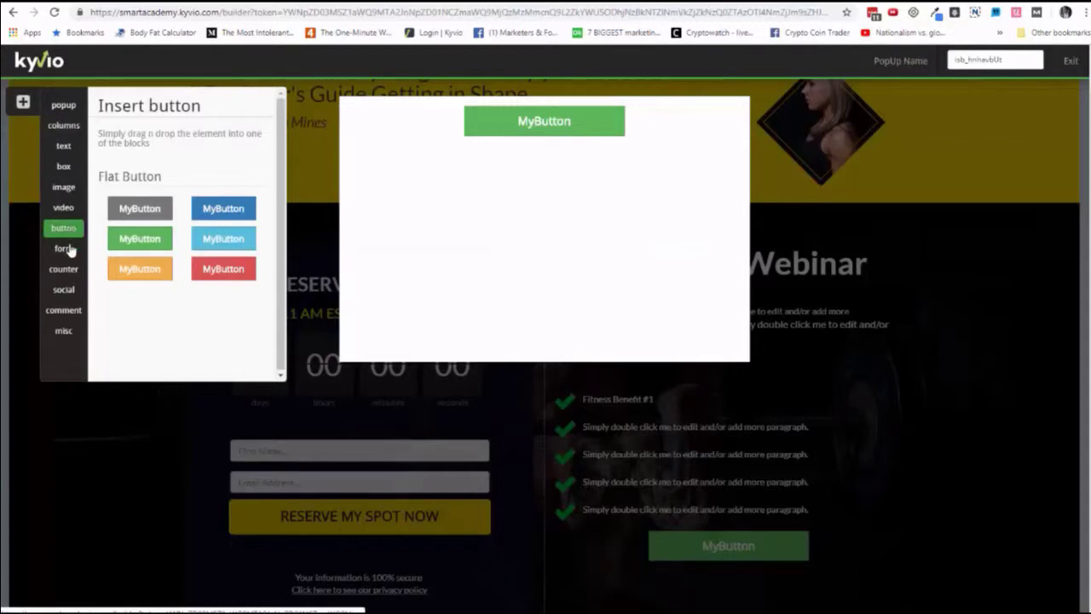
left_click(64, 209)
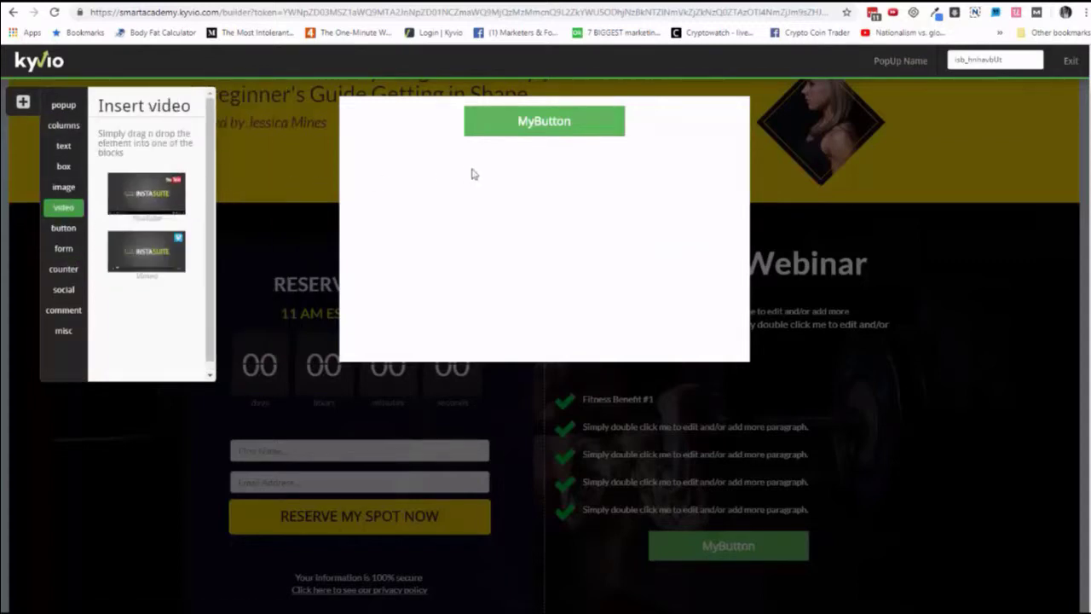
left_click_drag(474, 174, 539, 169)
left_click_drag(568, 122, 558, 329)
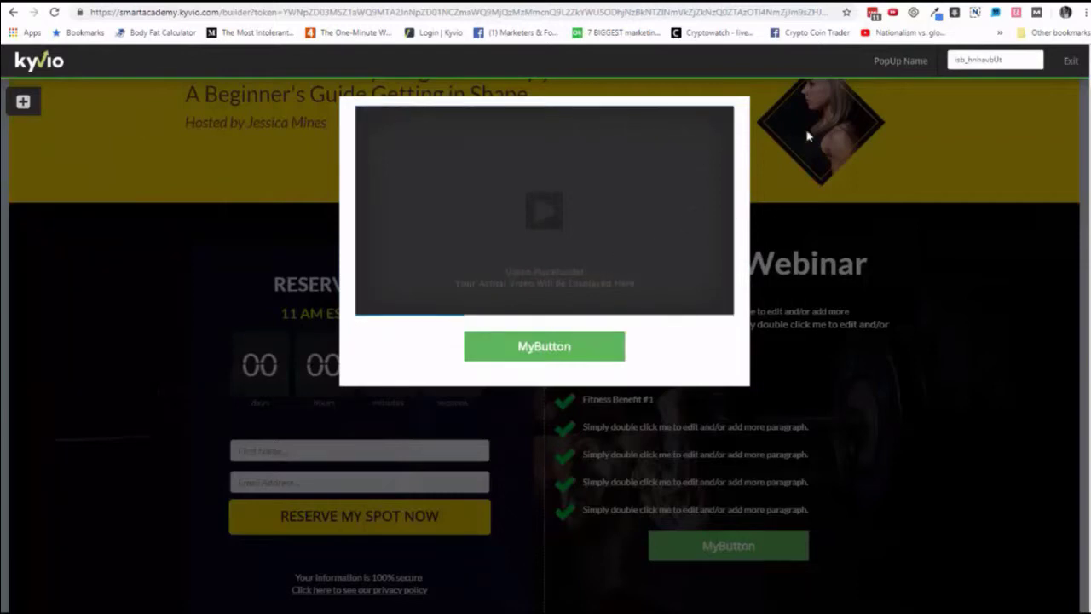
left_click(1070, 62)
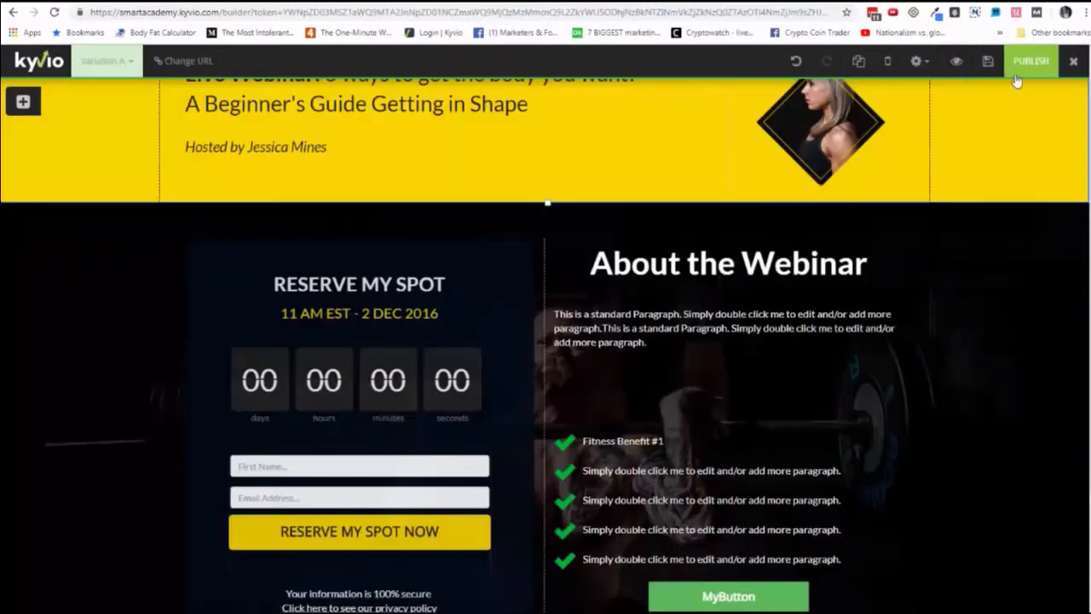
Step: Enable the InfoBar conversion tool, create a new InfoBar and set its position to Bottom
left_click(915, 63)
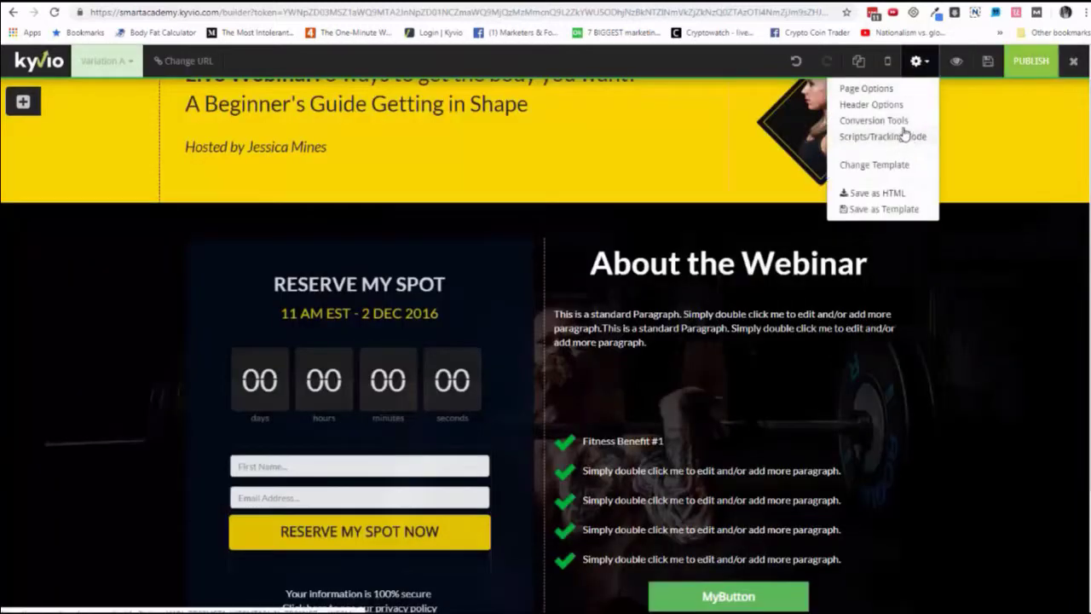
left_click(901, 127)
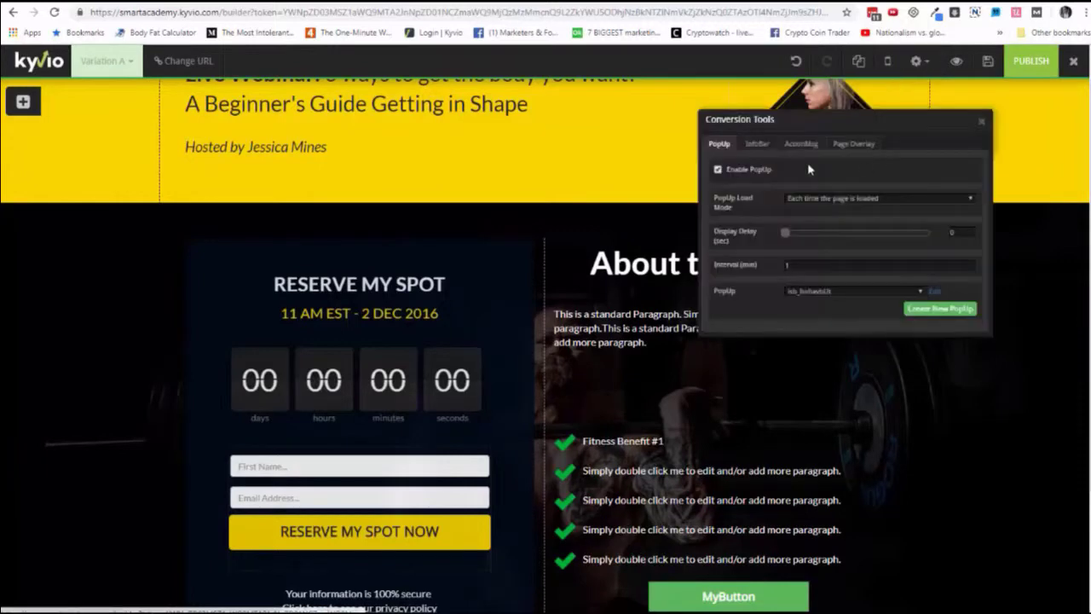
left_click(757, 145)
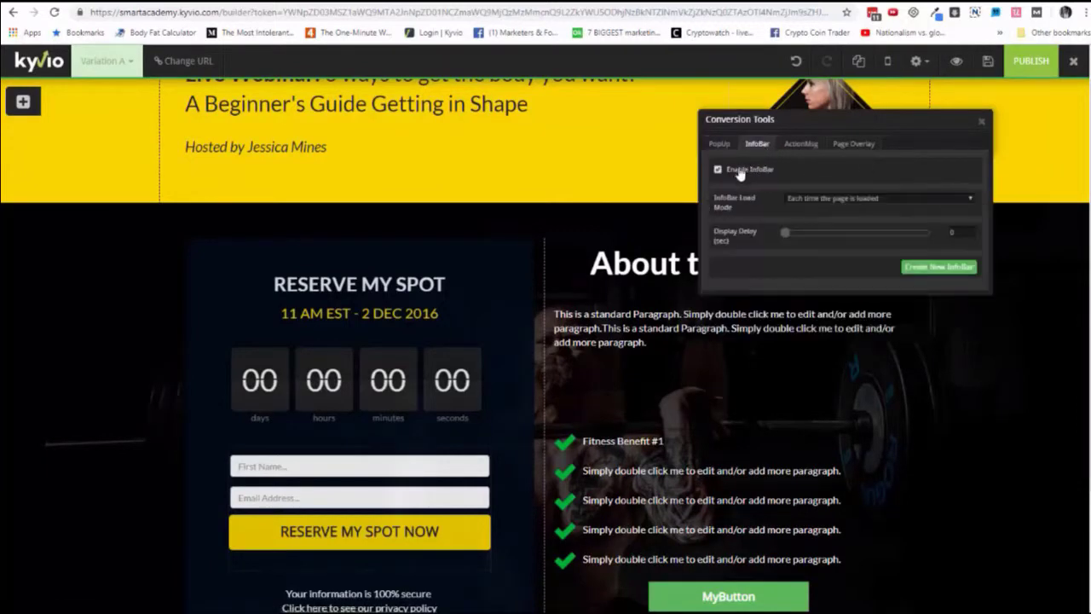
left_click(907, 265)
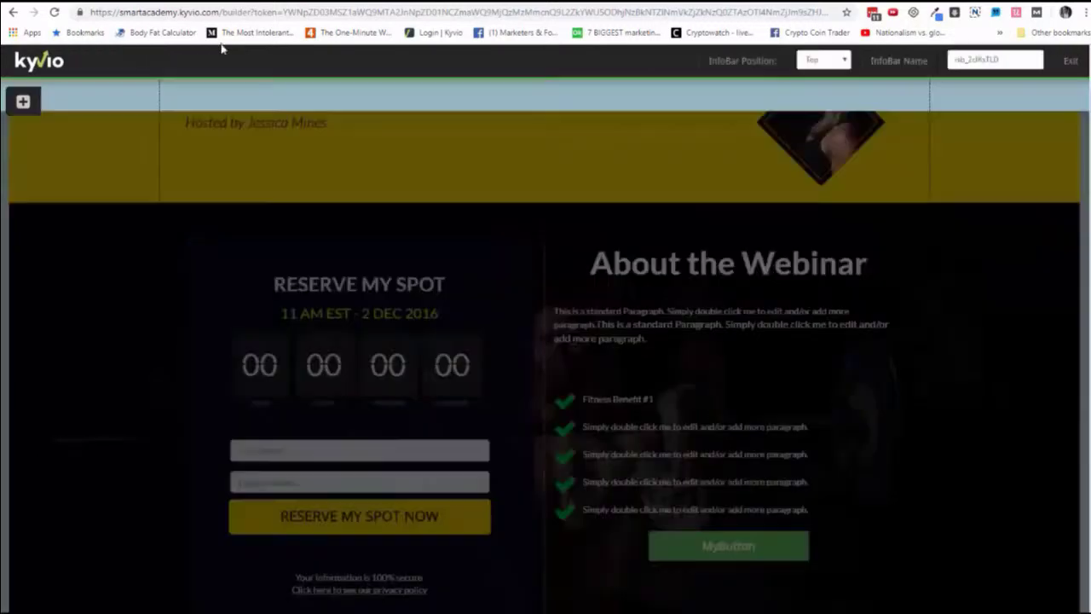
left_click(844, 66)
left_click(823, 86)
Step: Insert a countdown counter into the InfoBar at the page bottom
left_click(20, 105)
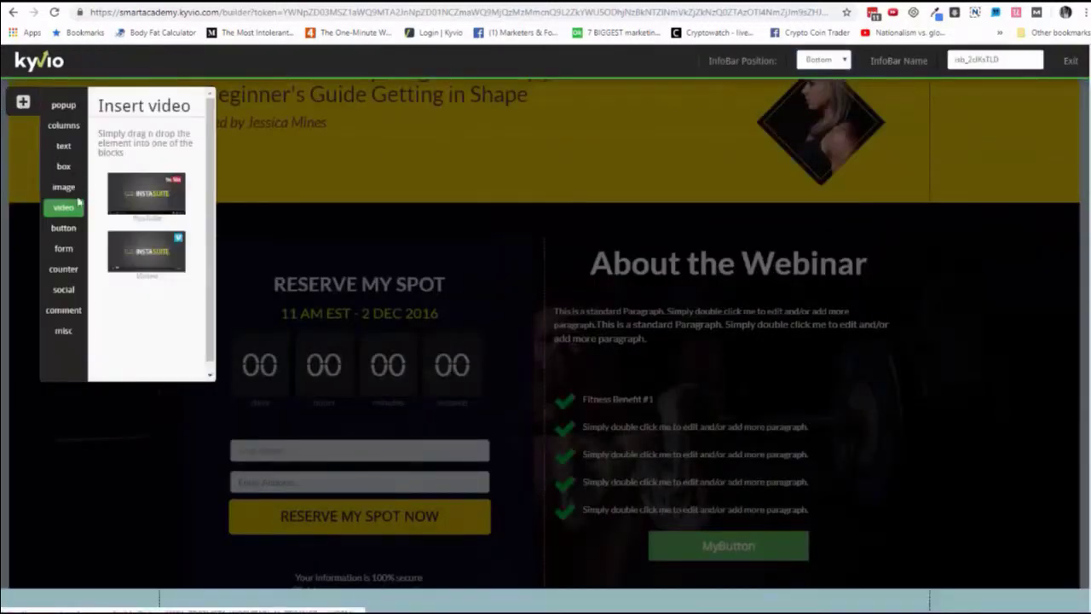
left_click(64, 269)
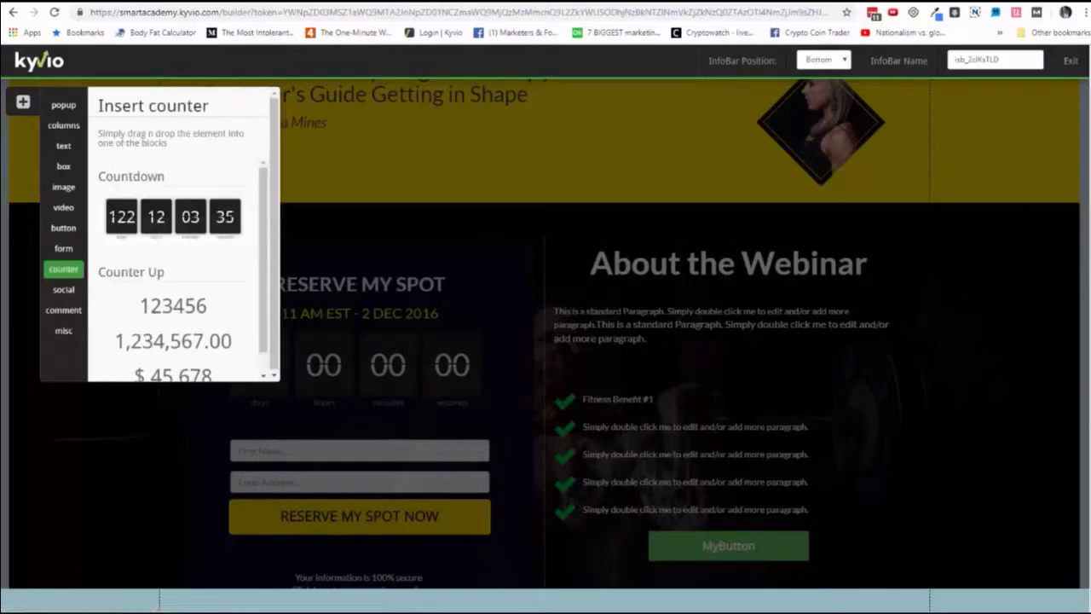
left_click_drag(581, 608, 752, 589)
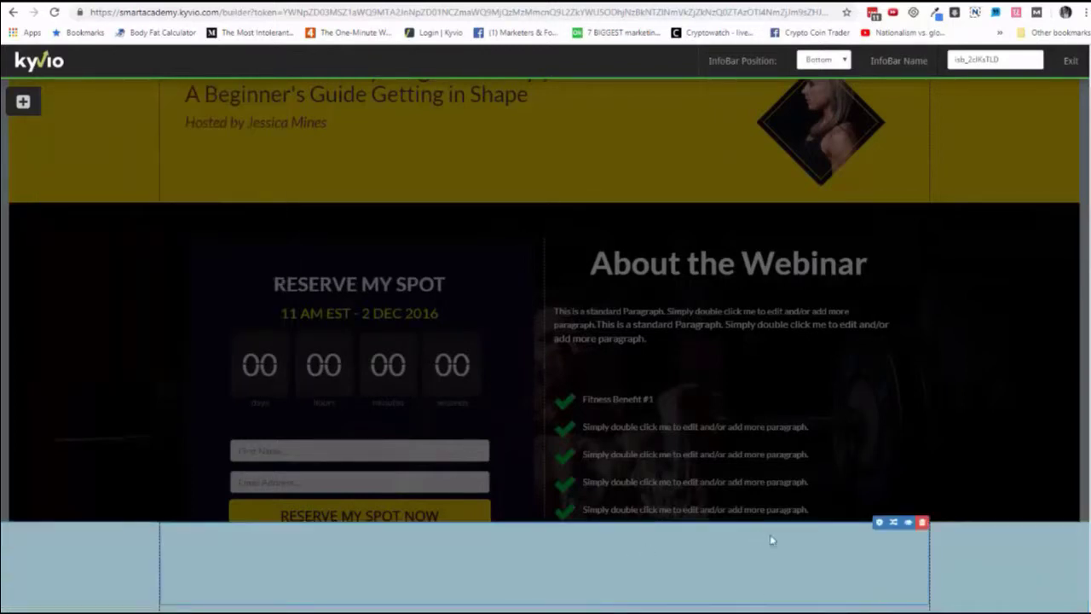
Step: Set the InfoBar countdown's target date to 2019-04-06 and close its settings
left_click(878, 522)
left_click(883, 225)
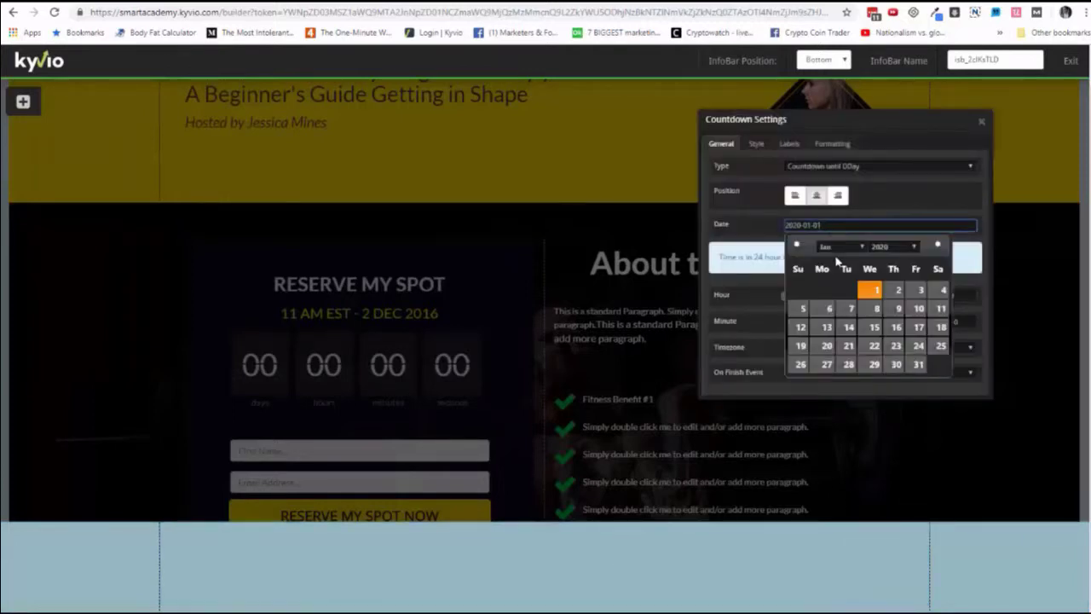
left_click(797, 245)
left_click(797, 246)
left_click(797, 245)
left_click(799, 246)
left_click(798, 247)
left_click(799, 246)
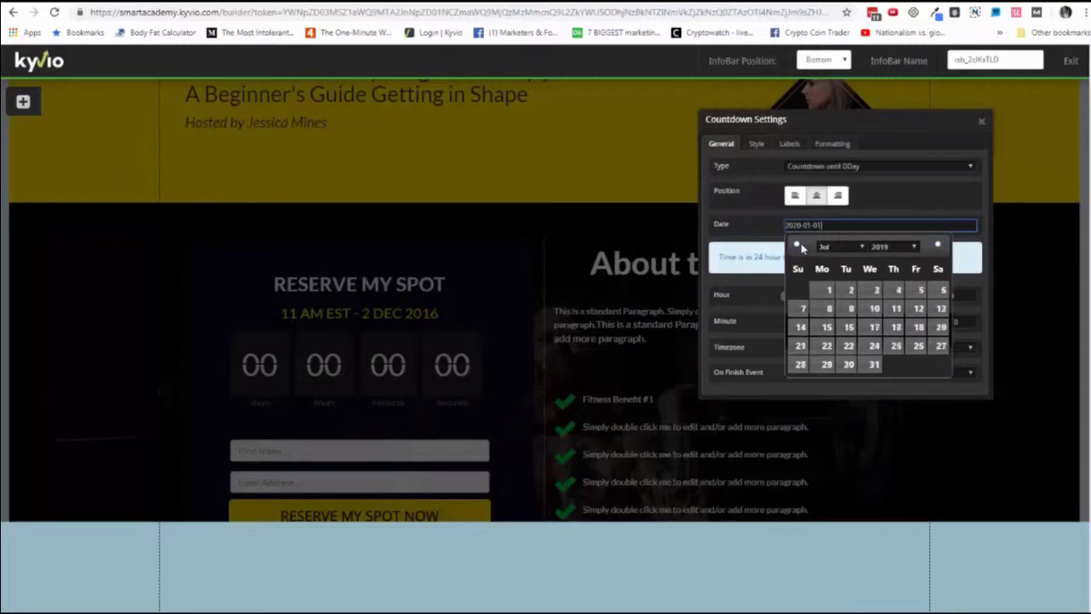
left_click(799, 247)
left_click(799, 246)
left_click(798, 247)
left_click(799, 246)
left_click(938, 245)
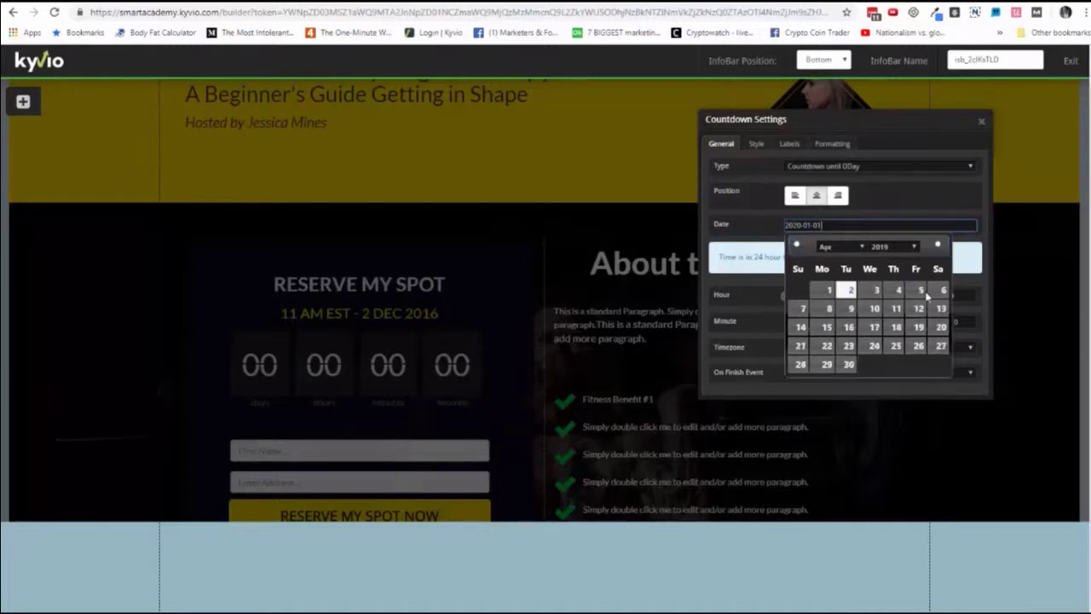
left_click(938, 289)
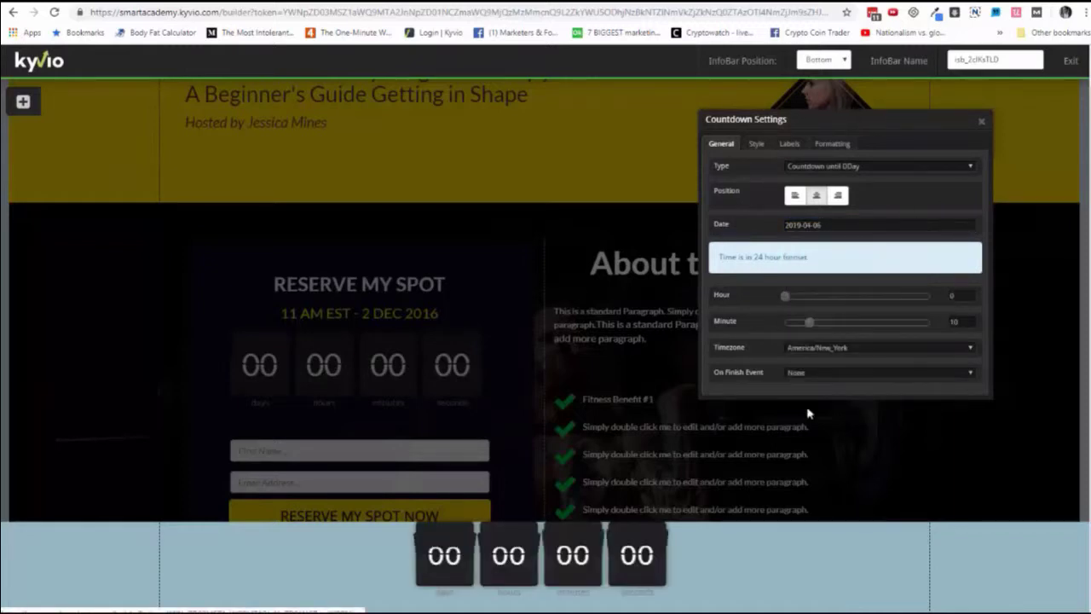
left_click(981, 121)
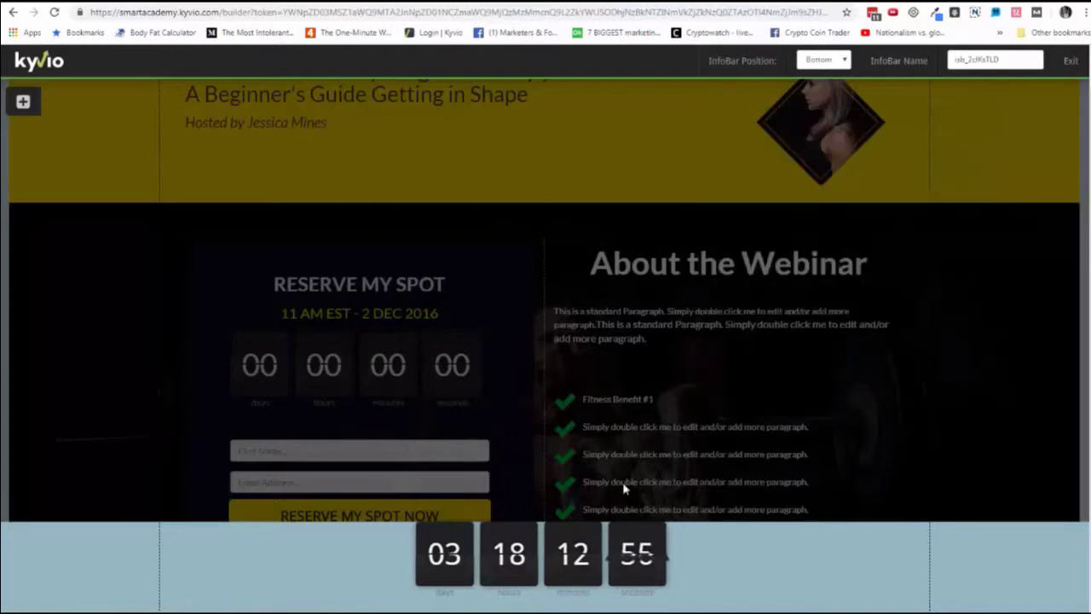
Step: Set the InfoBar countdown's top margin to 21 and change its style to Text
left_click(880, 523)
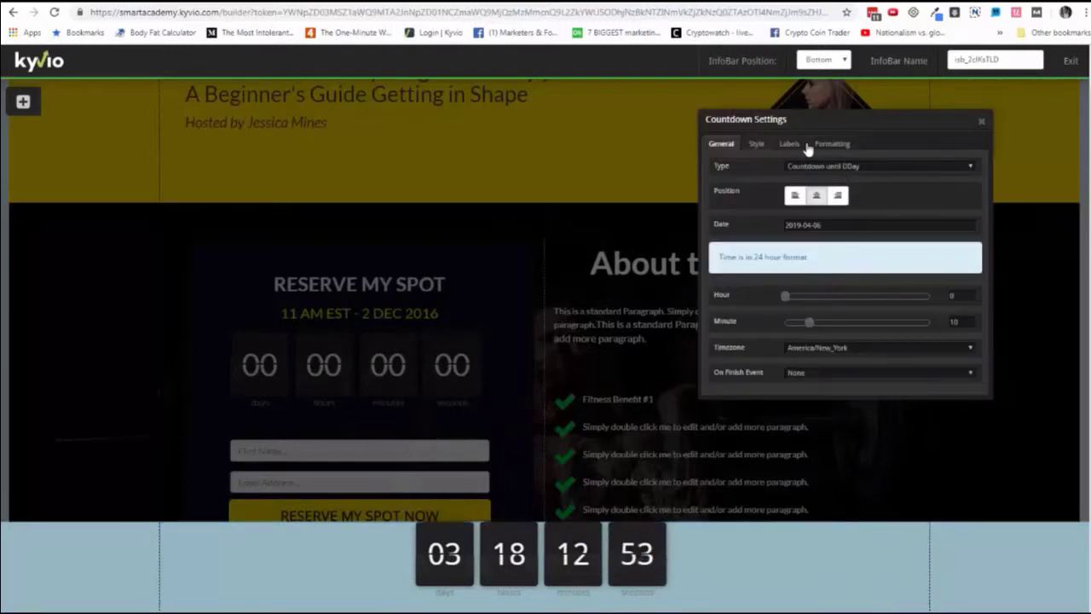
left_click(835, 145)
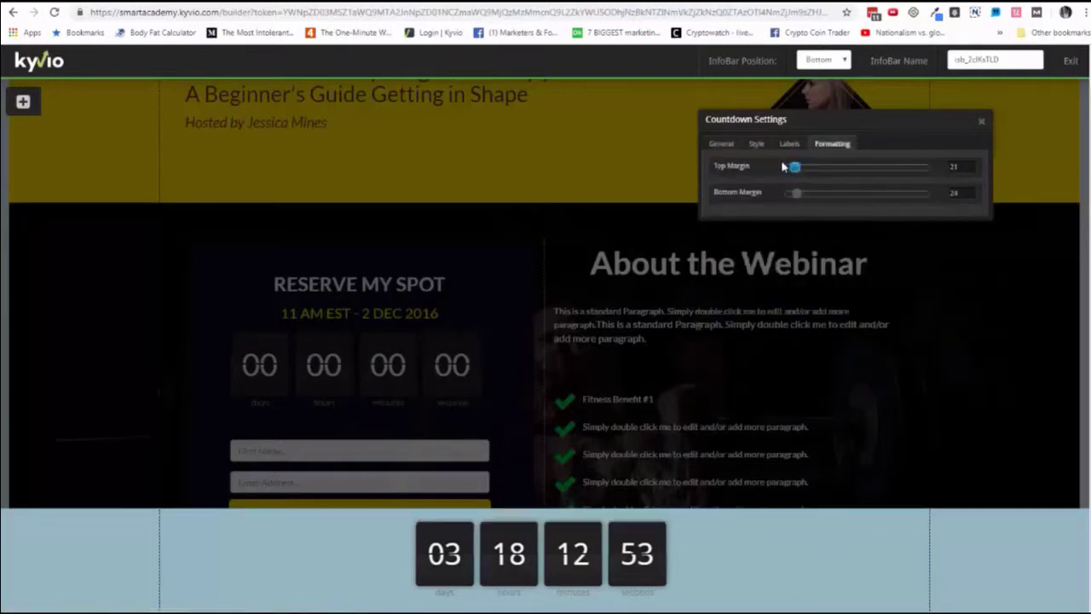
left_click(761, 146)
left_click(827, 168)
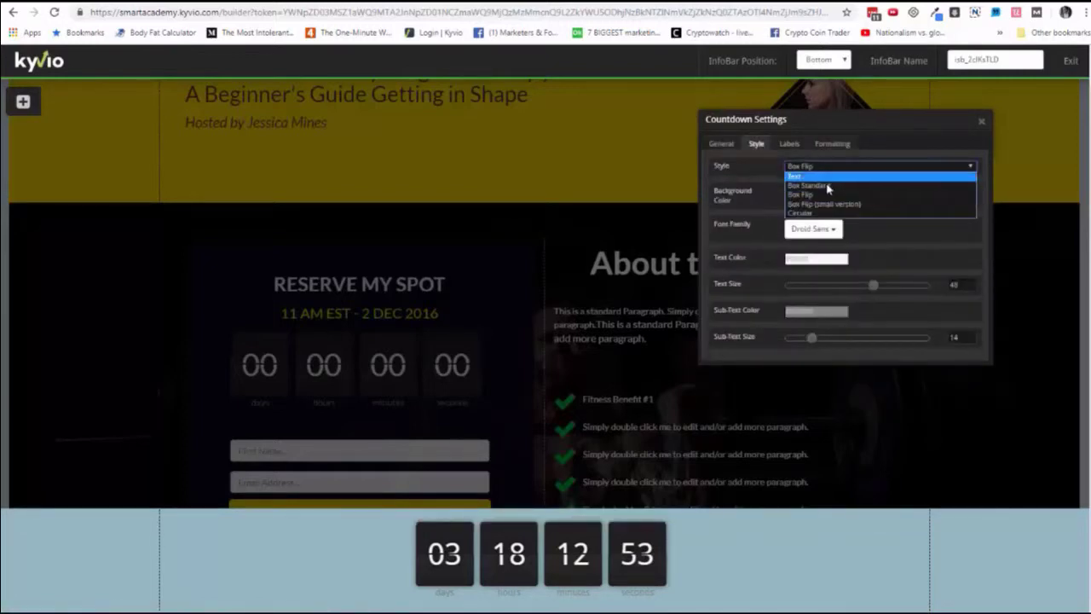
left_click(825, 204)
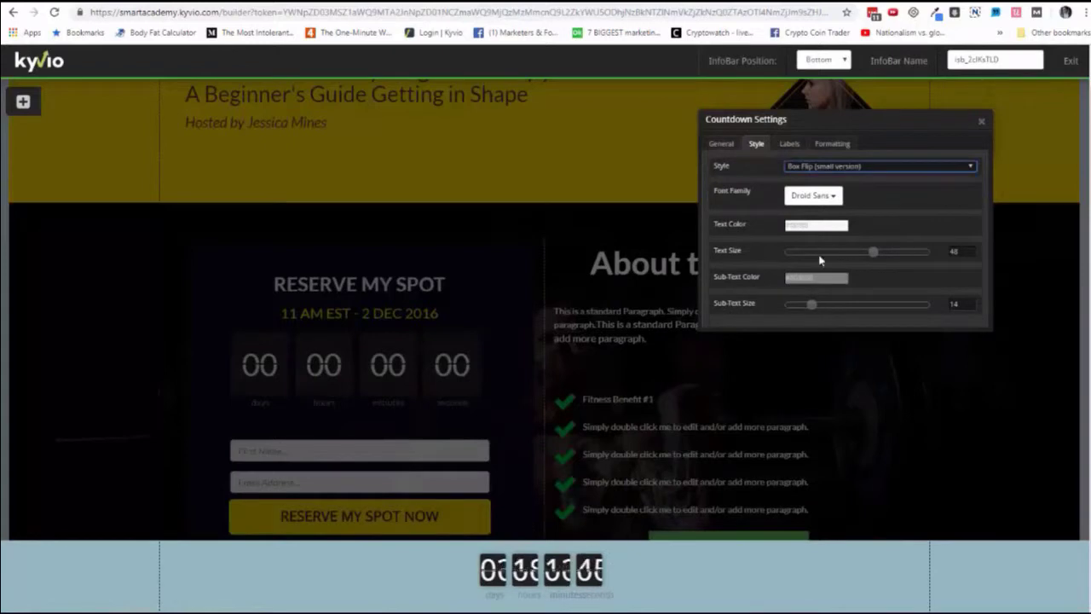
left_click(824, 167)
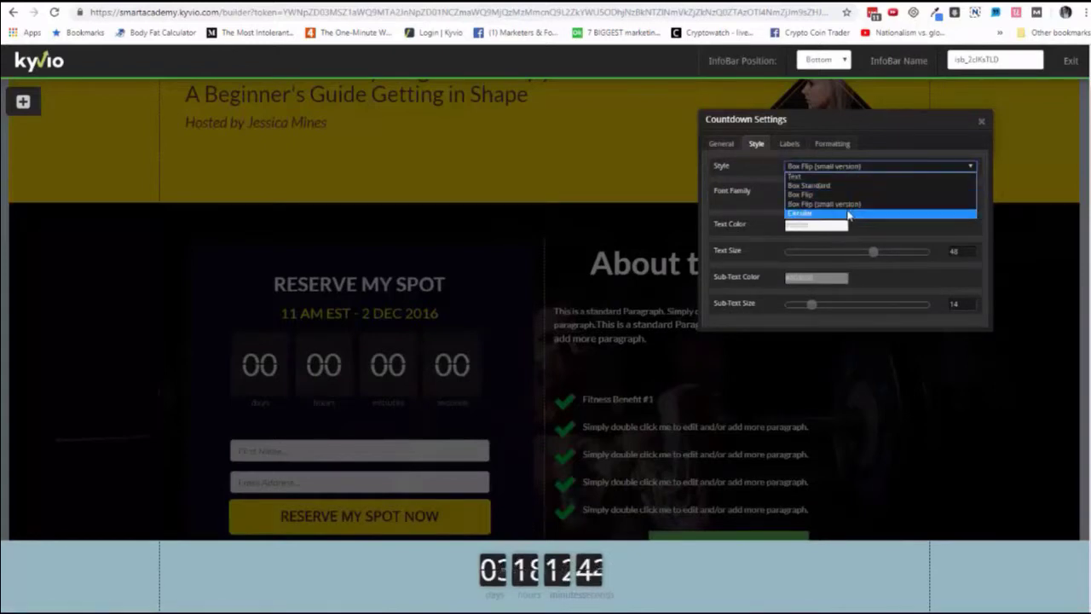
left_click(843, 176)
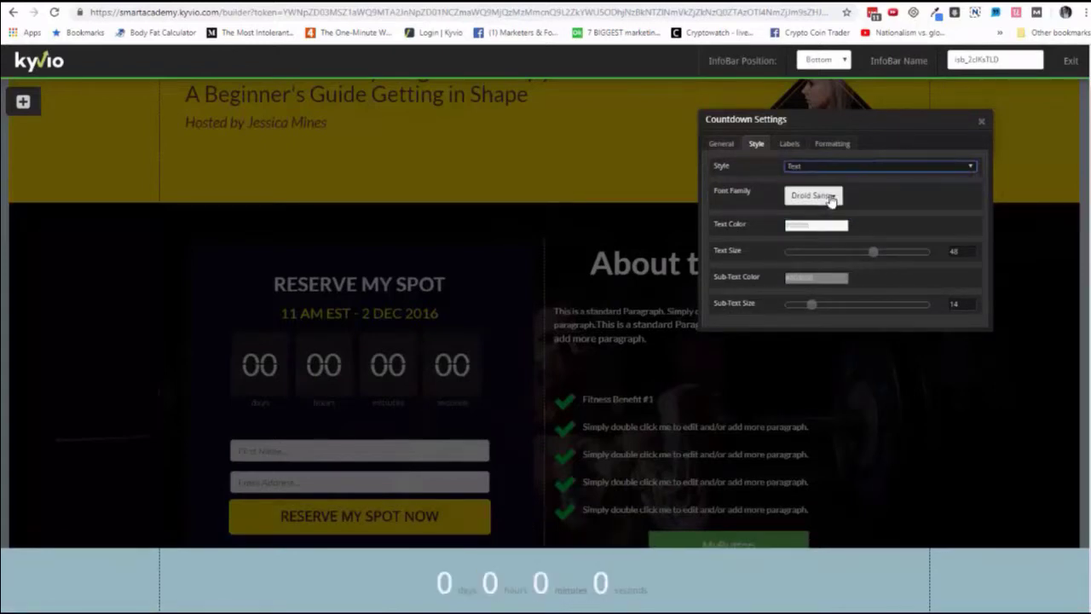
Step: Change the countdown's sub-text color to black (#000000) and exit the InfoBar editor
left_click(816, 277)
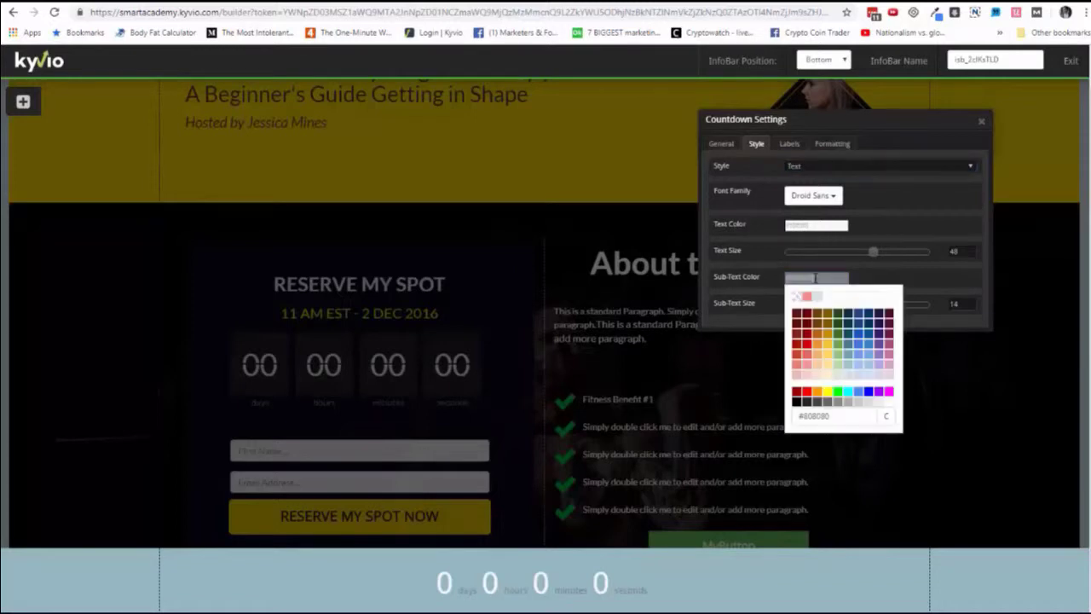
left_click(796, 402)
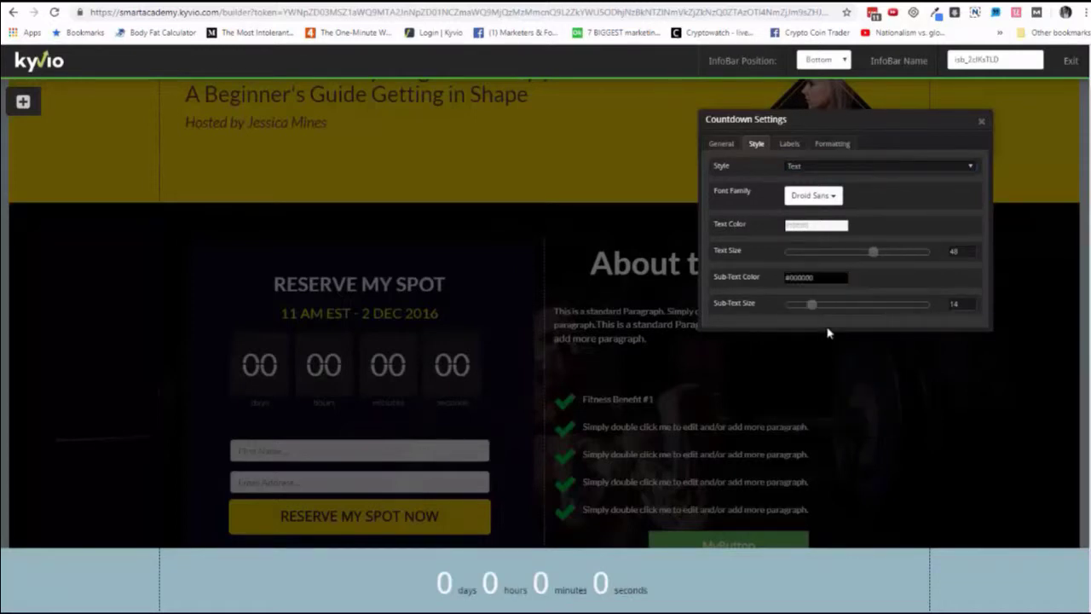
left_click(982, 121)
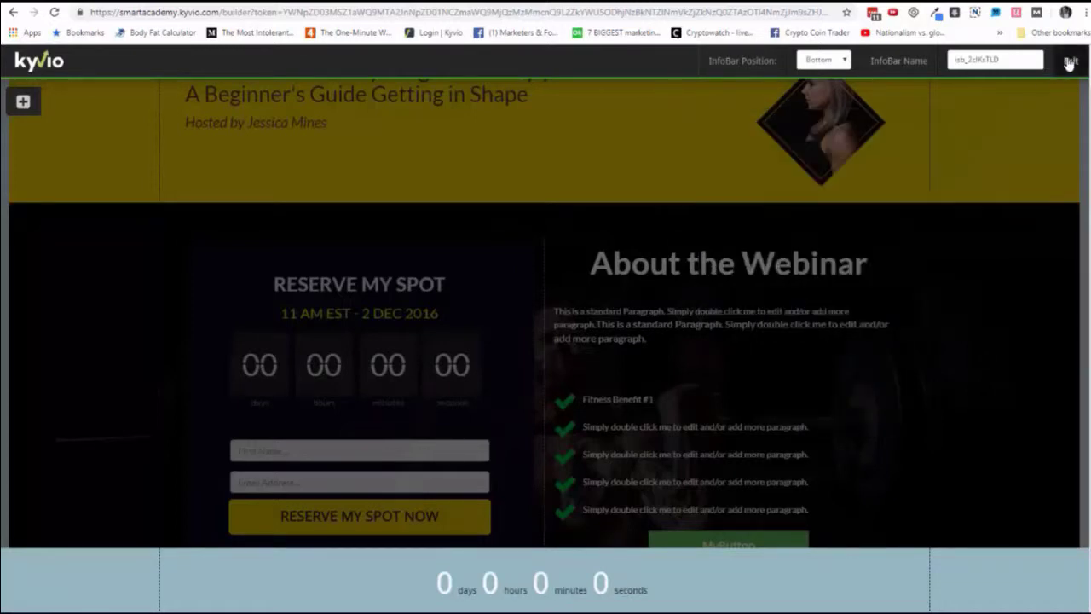
left_click(942, 88)
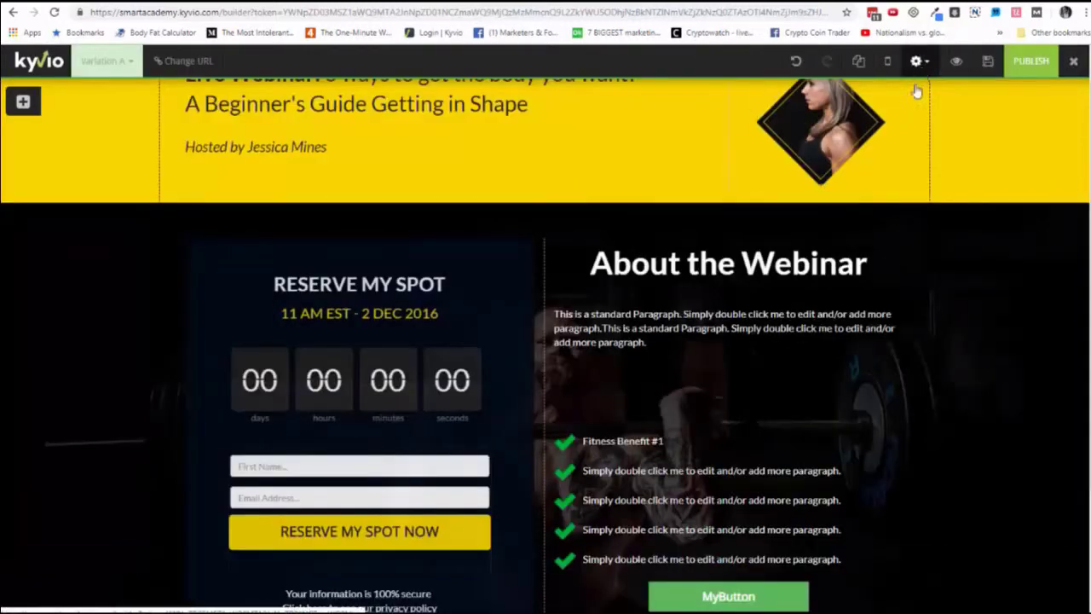
scroll(724, 467, "down", 2)
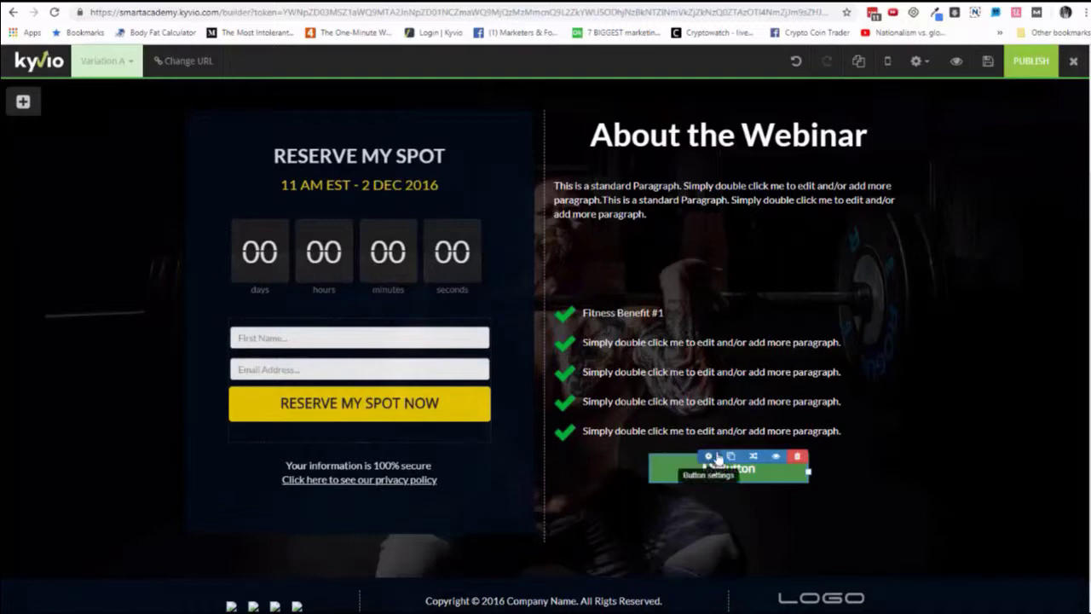
scroll(941, 364, "up", 3)
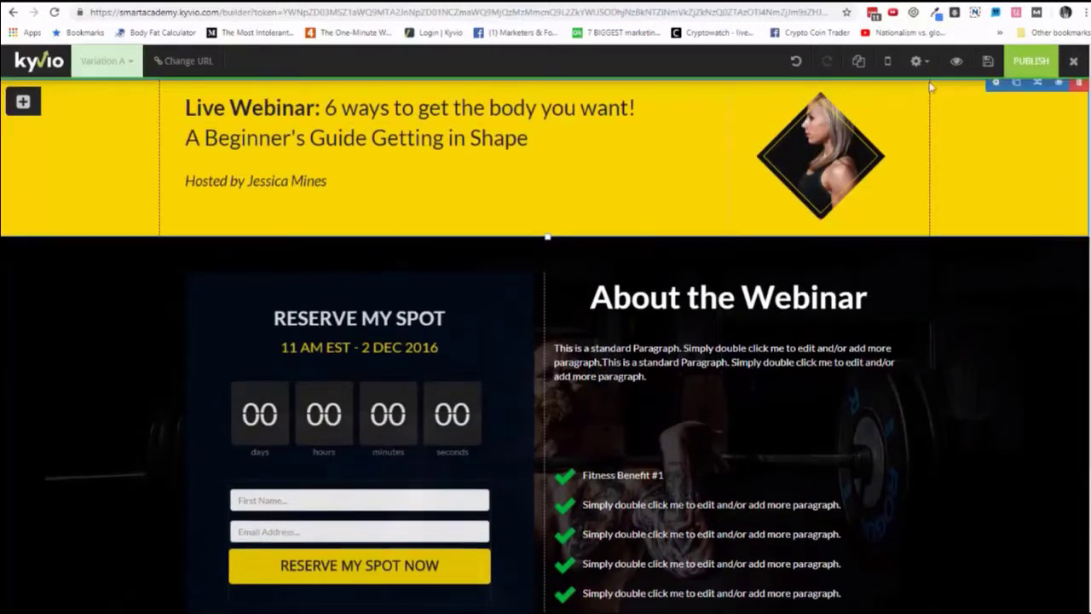
left_click(917, 61)
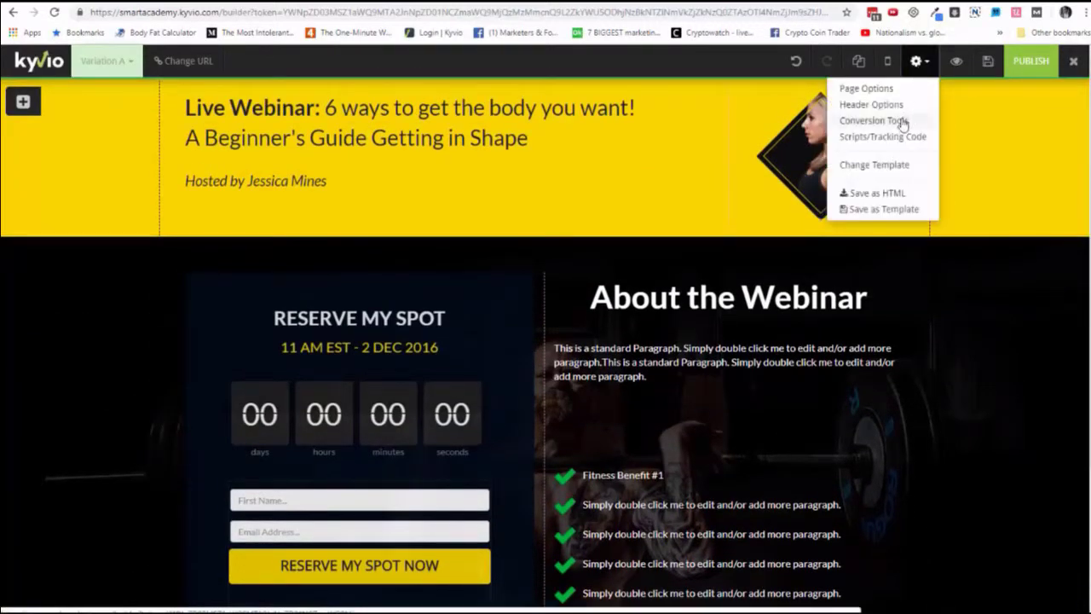
left_click(978, 337)
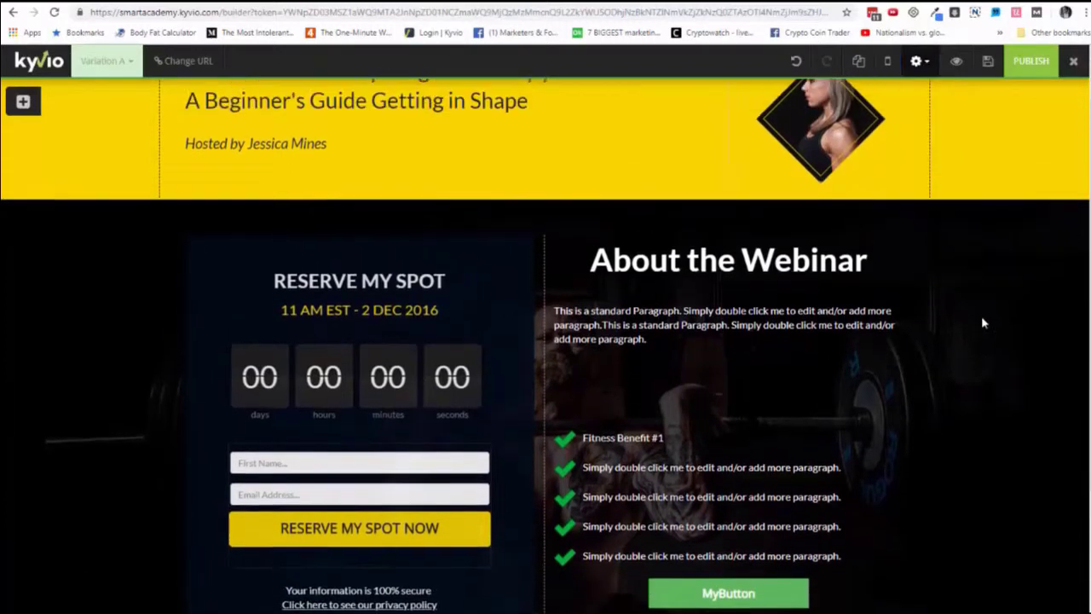
Step: Publish the registration page and check its popup and countdown InfoBar in the preview before closing it
left_click(1040, 62)
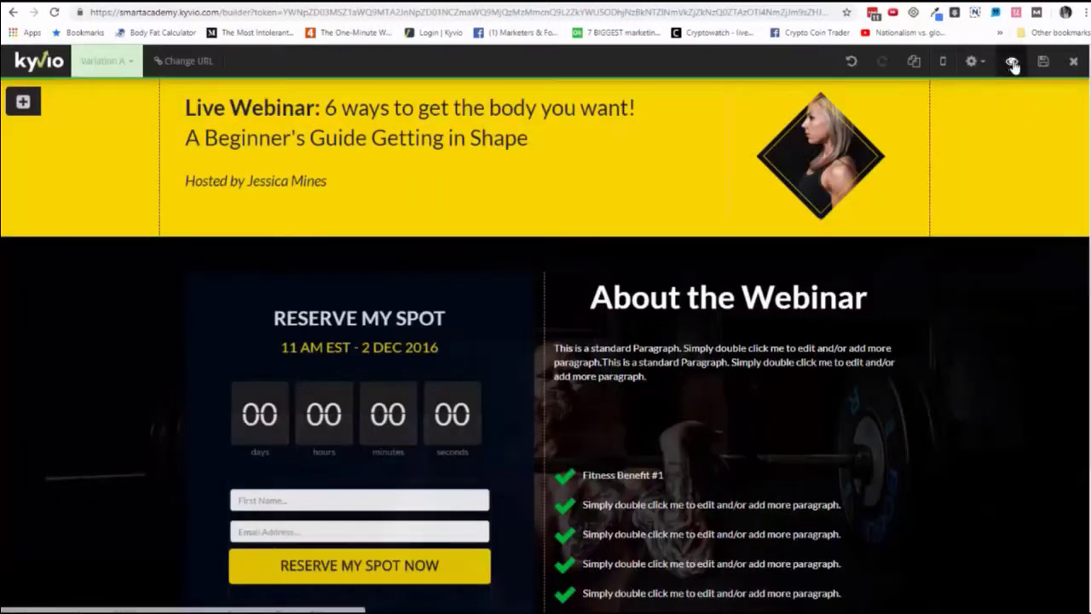
left_click(1011, 62)
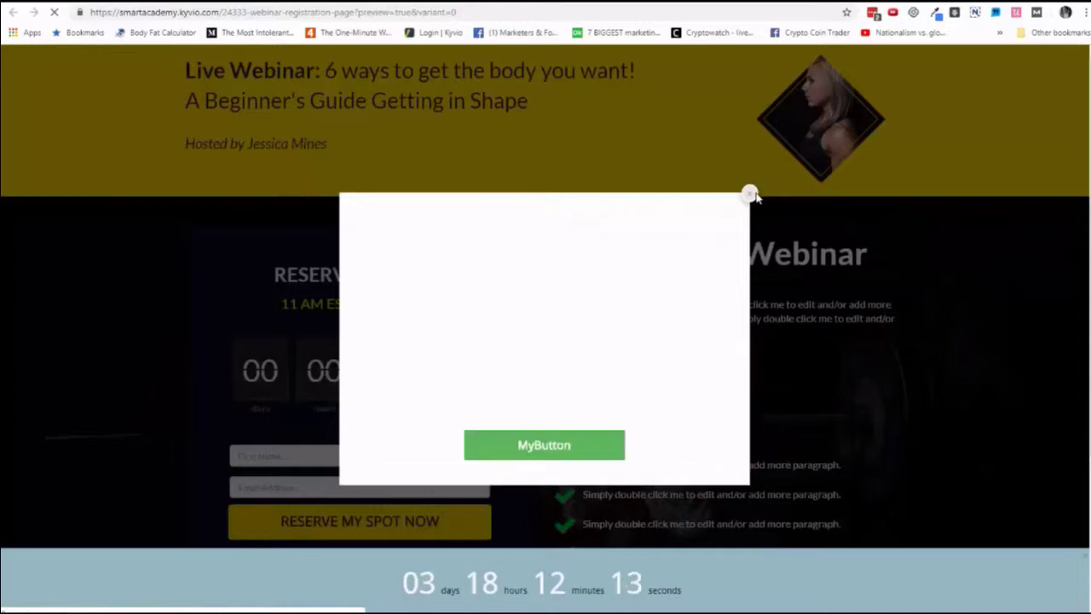
left_click(750, 193)
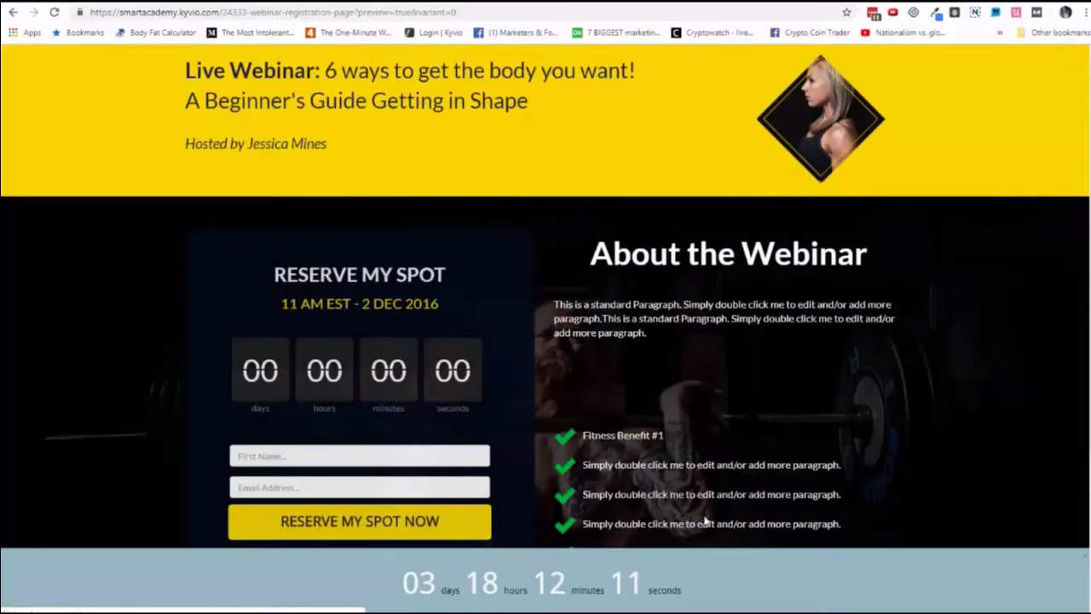
scroll(706, 521, "down", 3)
scroll(517, 480, "up", 3)
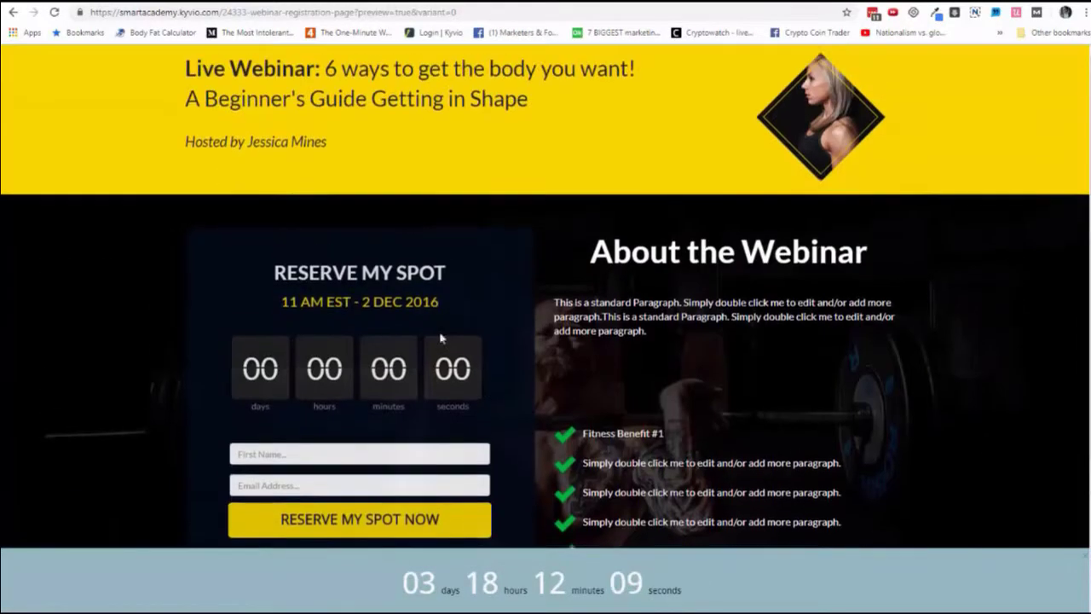
key("ctrl+w")
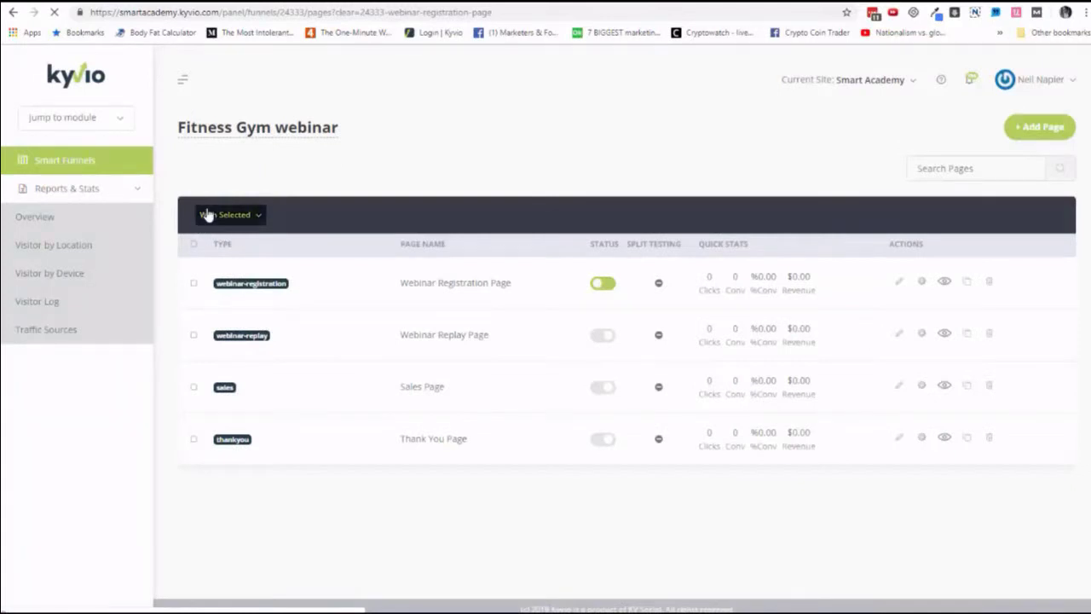
left_click(137, 189)
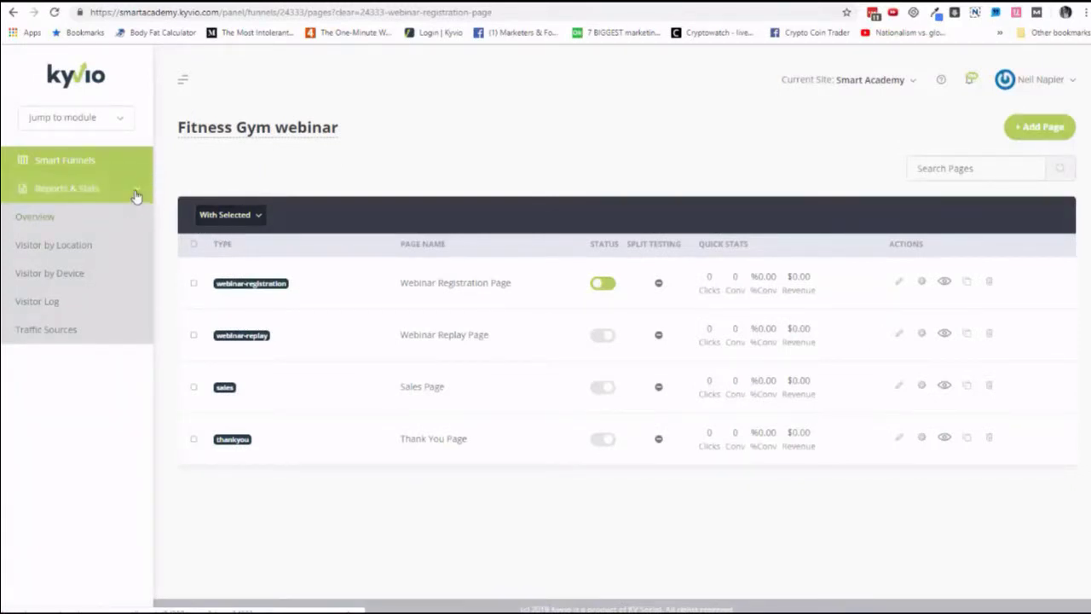
left_click(137, 192)
left_click(139, 193)
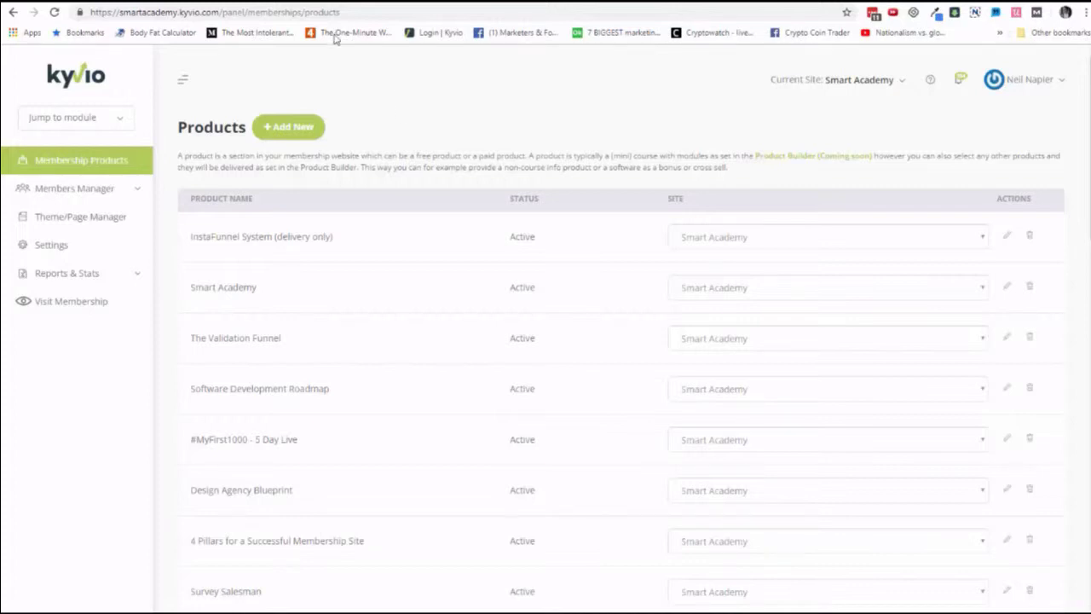
Step: Look through the course modules on the Smart Academy membership page and open Module 2 - Intermediate Courses
left_click(280, 1)
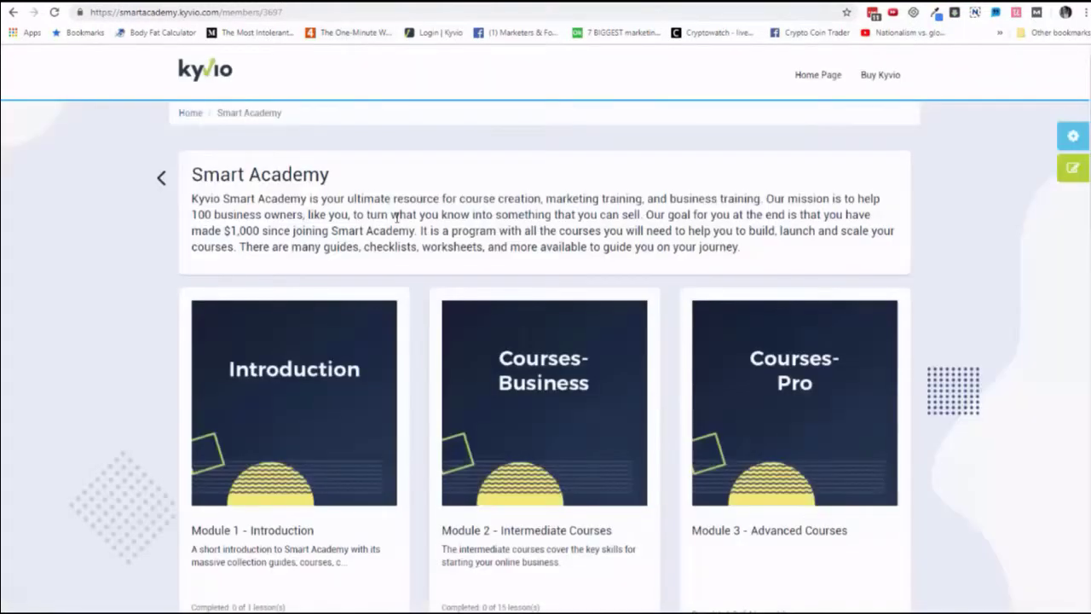
scroll(392, 226, "down", 6)
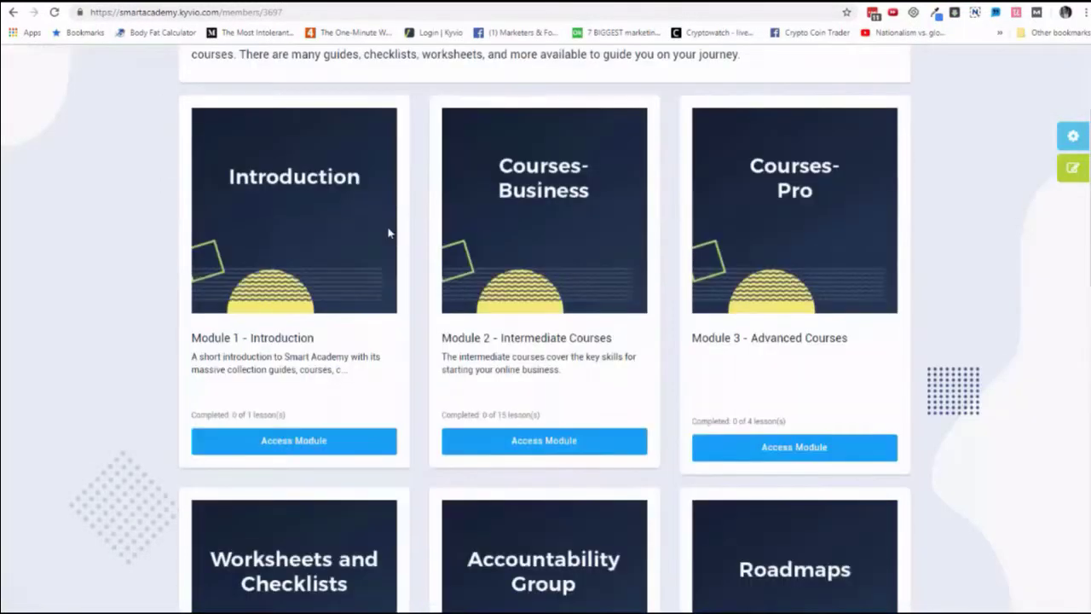
scroll(395, 248, "down", 4)
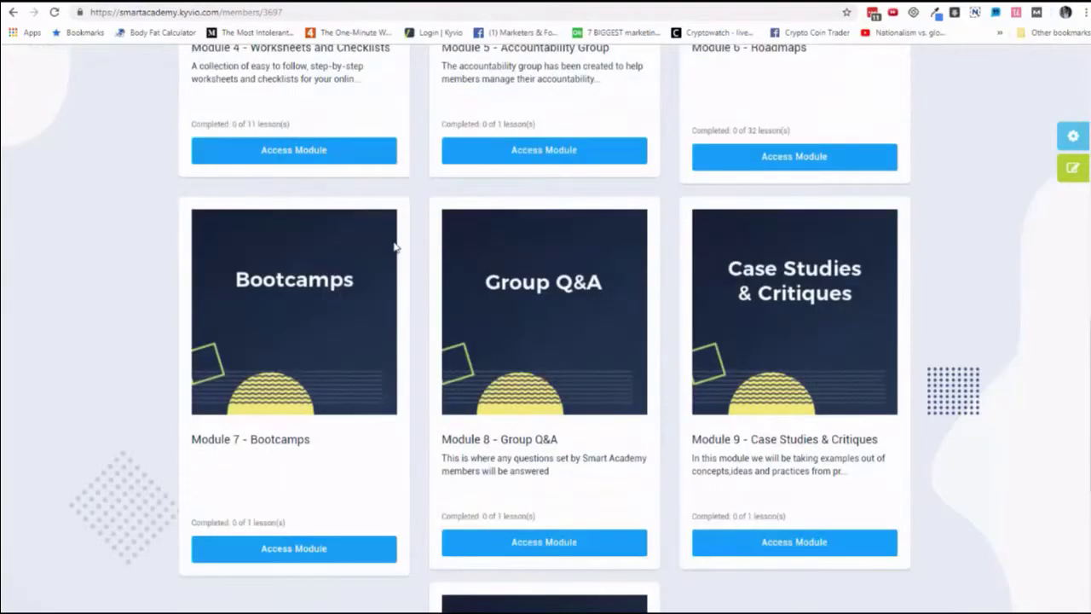
scroll(434, 262, "down", 2)
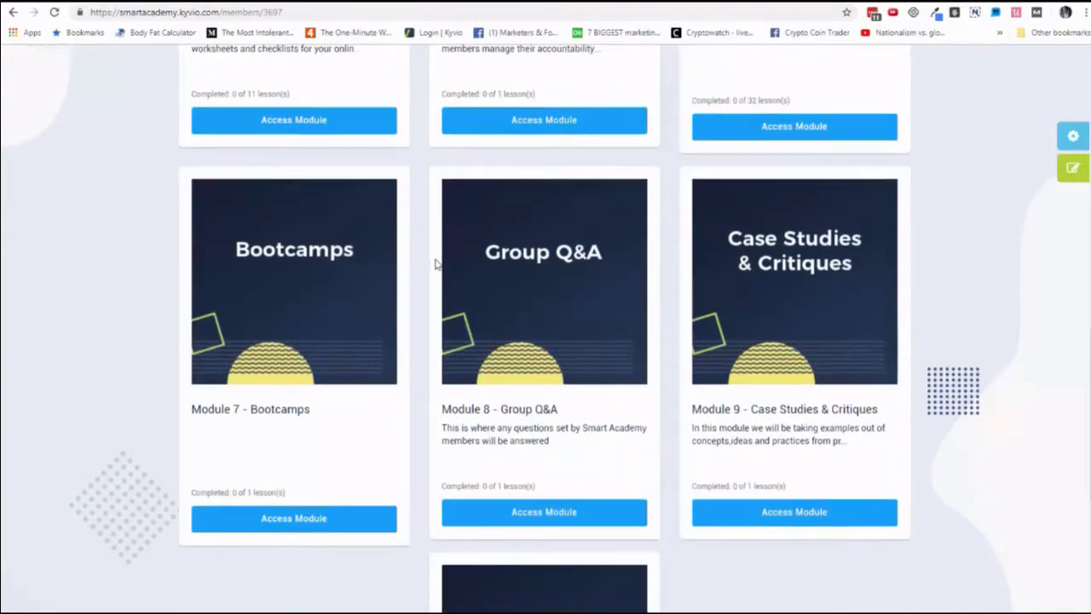
scroll(435, 258, "down", 2)
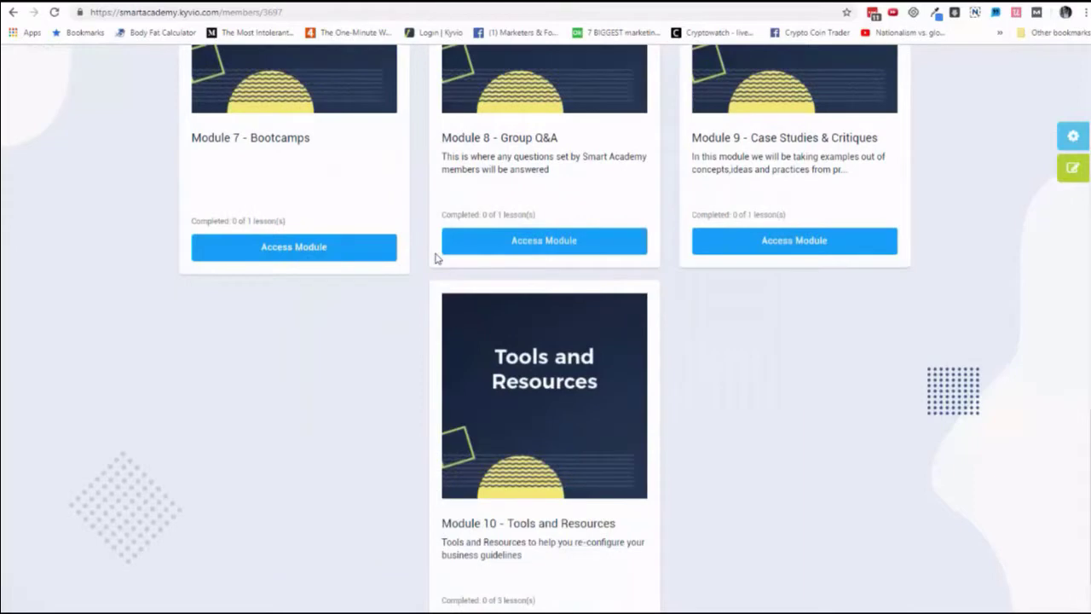
scroll(435, 258, "down", 1)
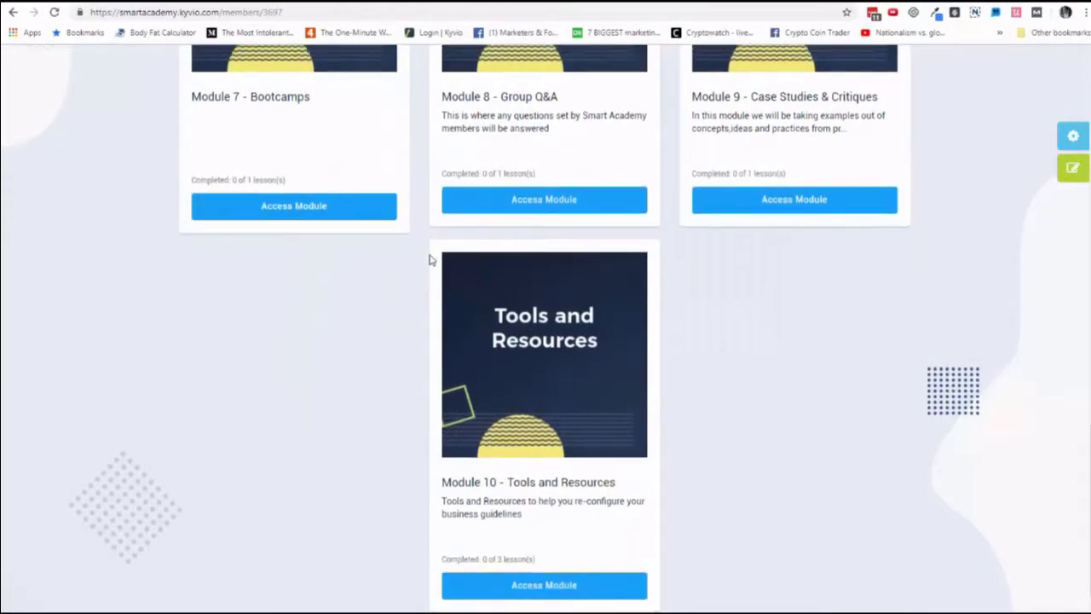
scroll(435, 259, "up", 15)
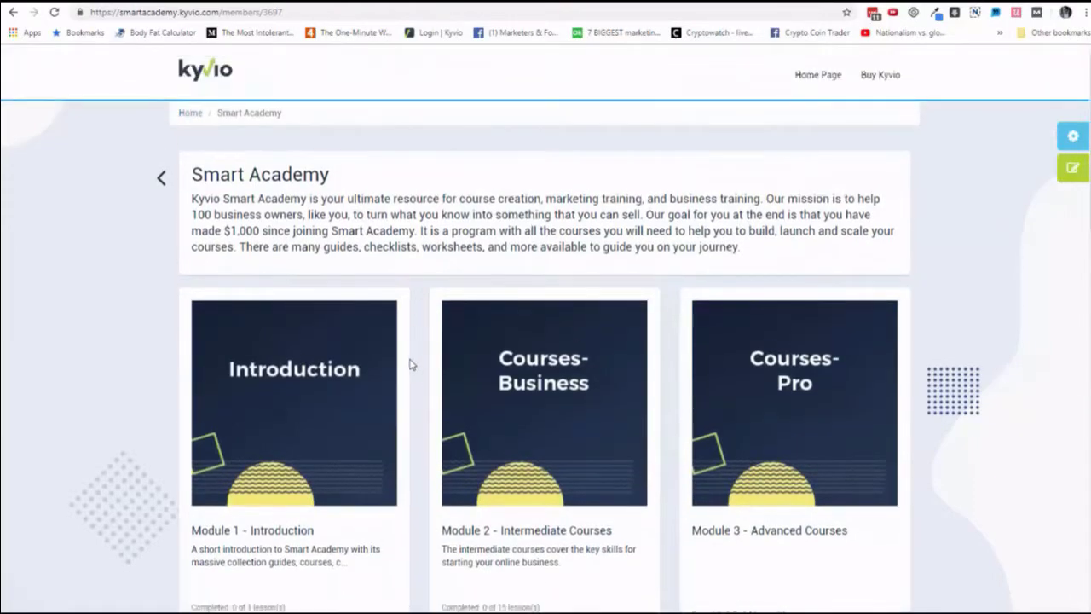
scroll(409, 362, "down", 1)
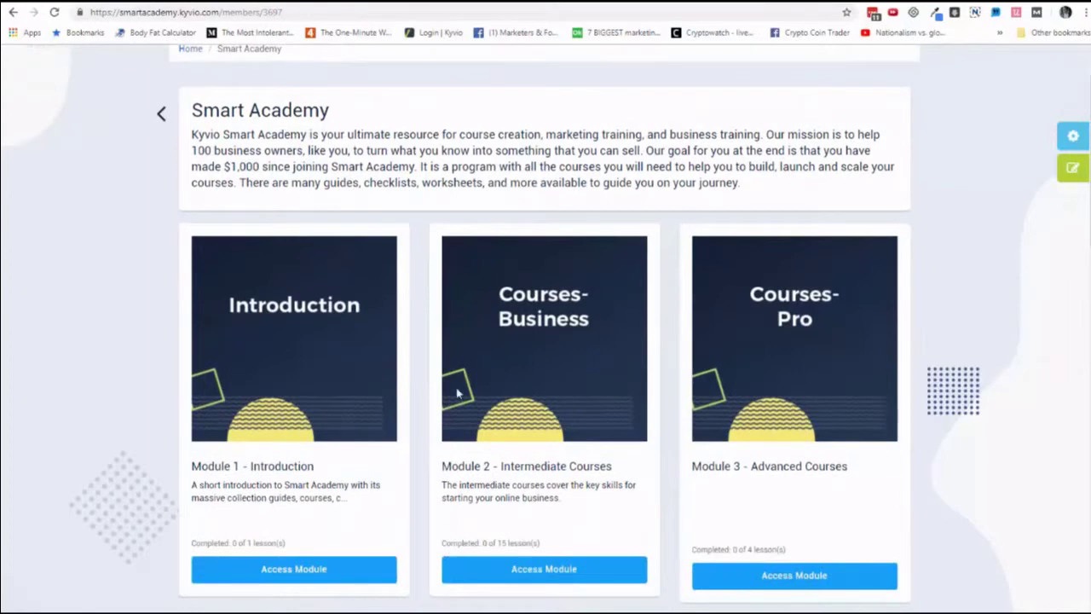
left_click(545, 571)
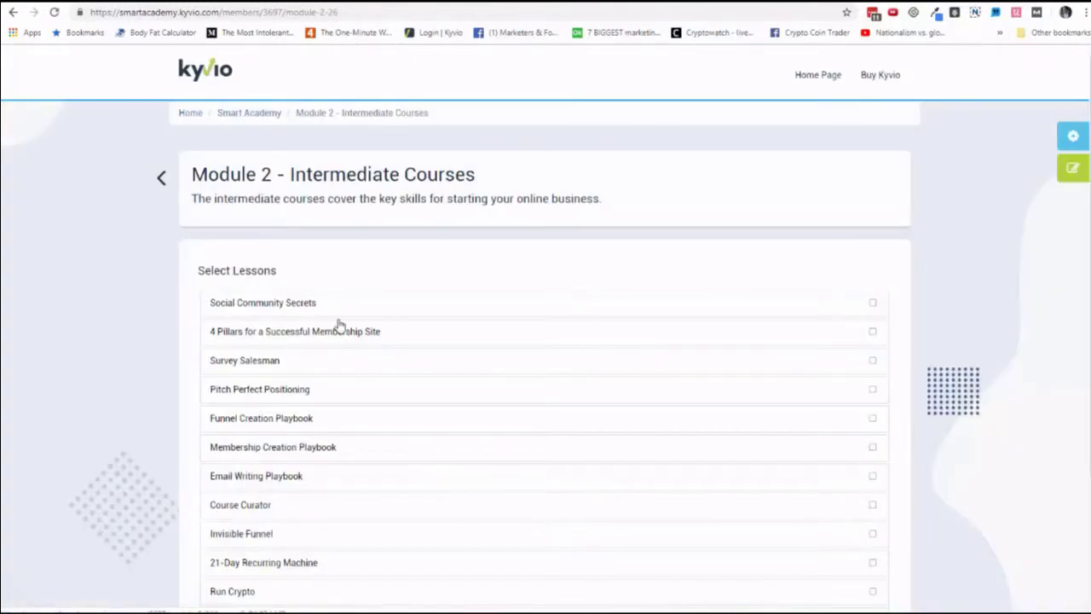
Step: Try to mark the Social Community Secrets lesson as completed and open the lesson
left_click(871, 307)
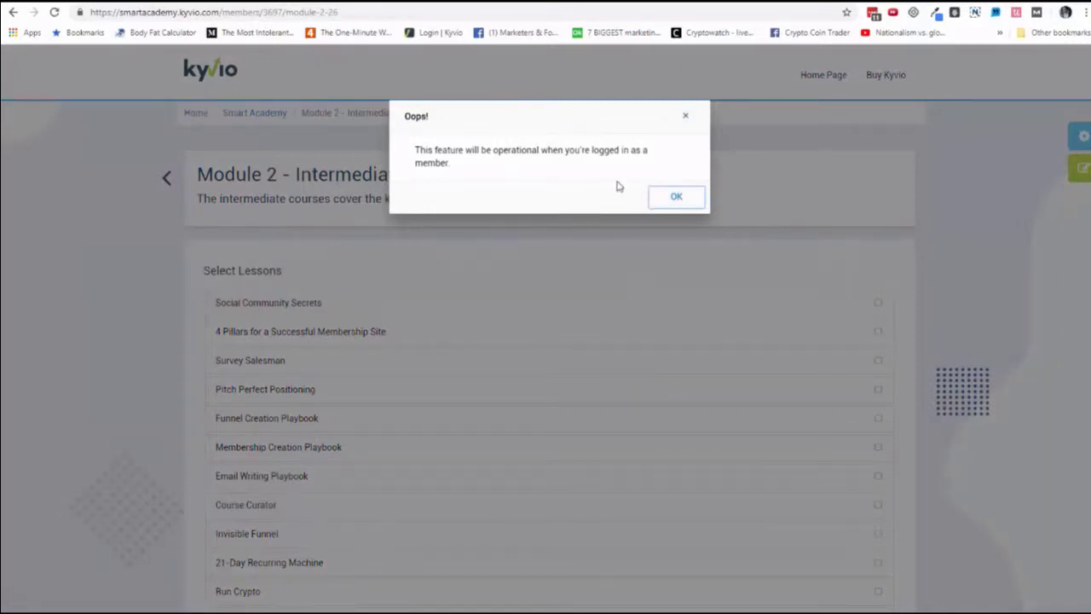
left_click(661, 195)
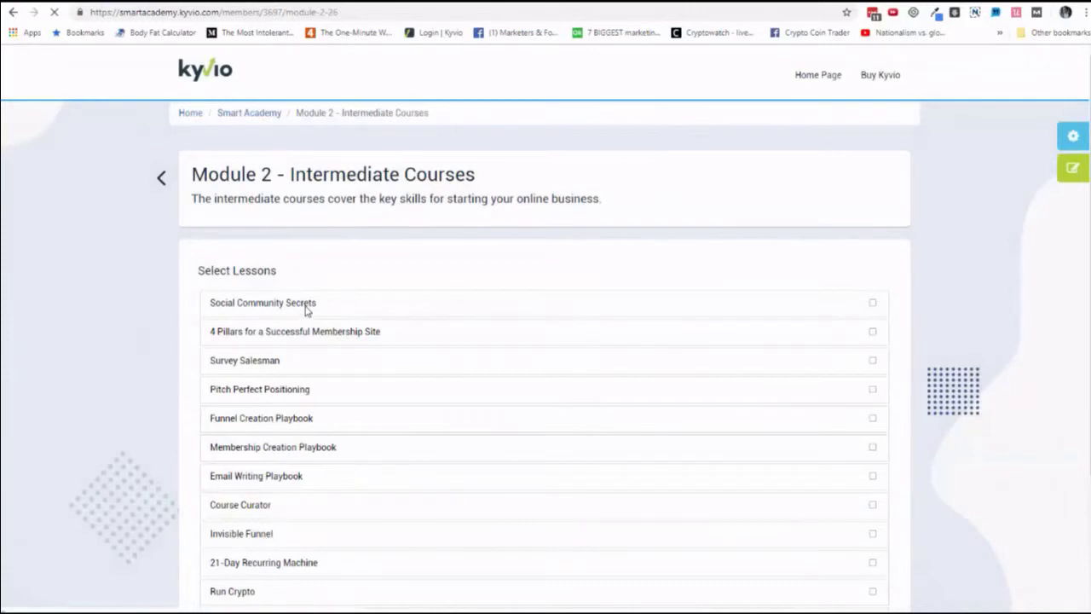
left_click(298, 310)
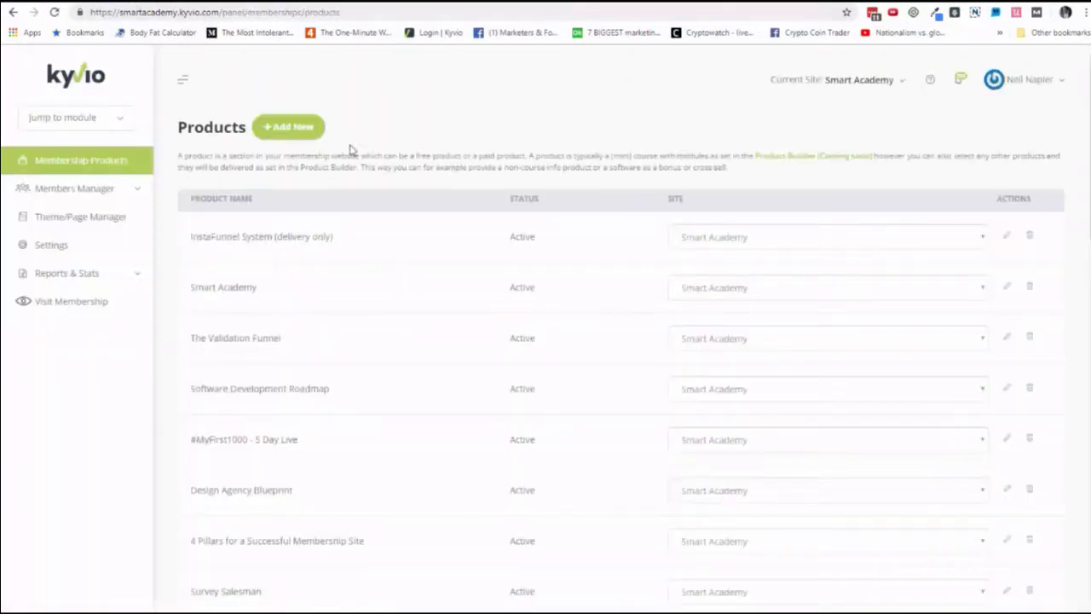
Step: Open the Smart Academy product for editing and look through the Social Community Secrets lesson page with its module list and videos
left_click(1006, 288)
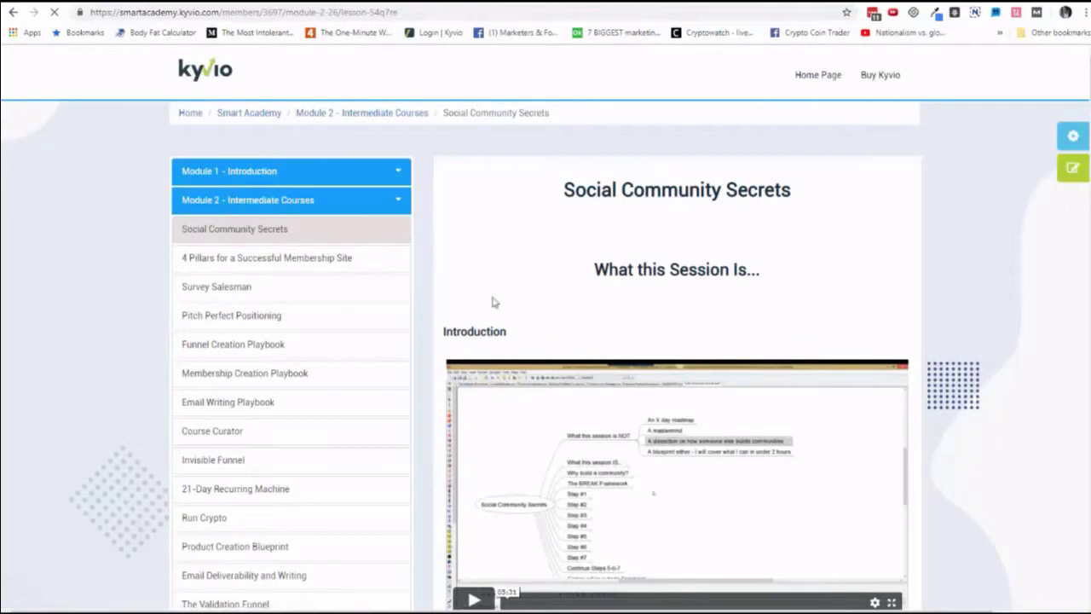
scroll(612, 307, "down", 4)
scroll(356, 324, "down", 2)
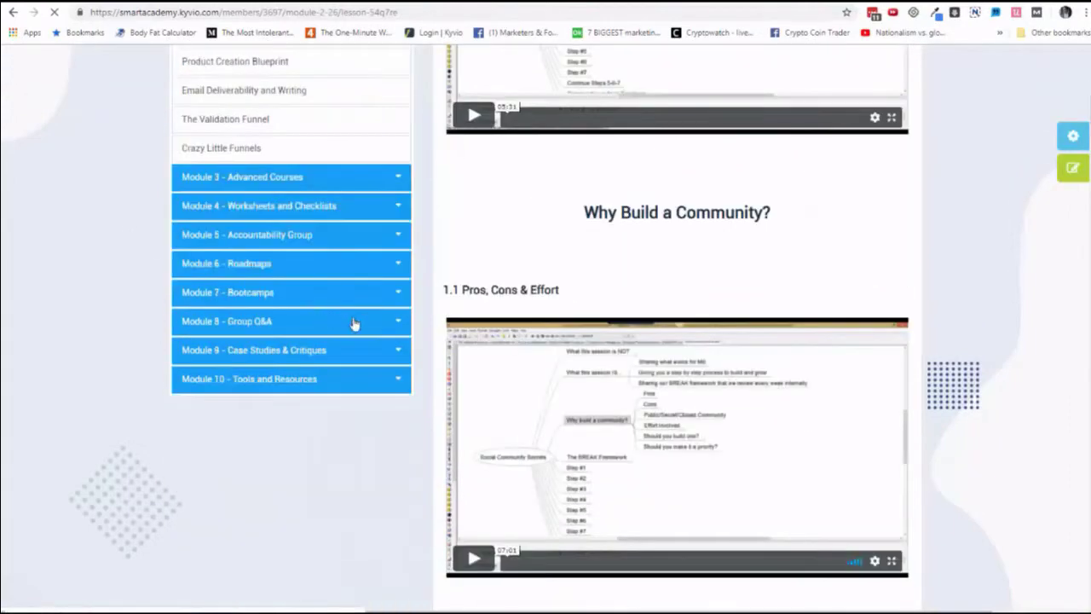
scroll(390, 324, "up", 1)
scroll(387, 324, "up", 6)
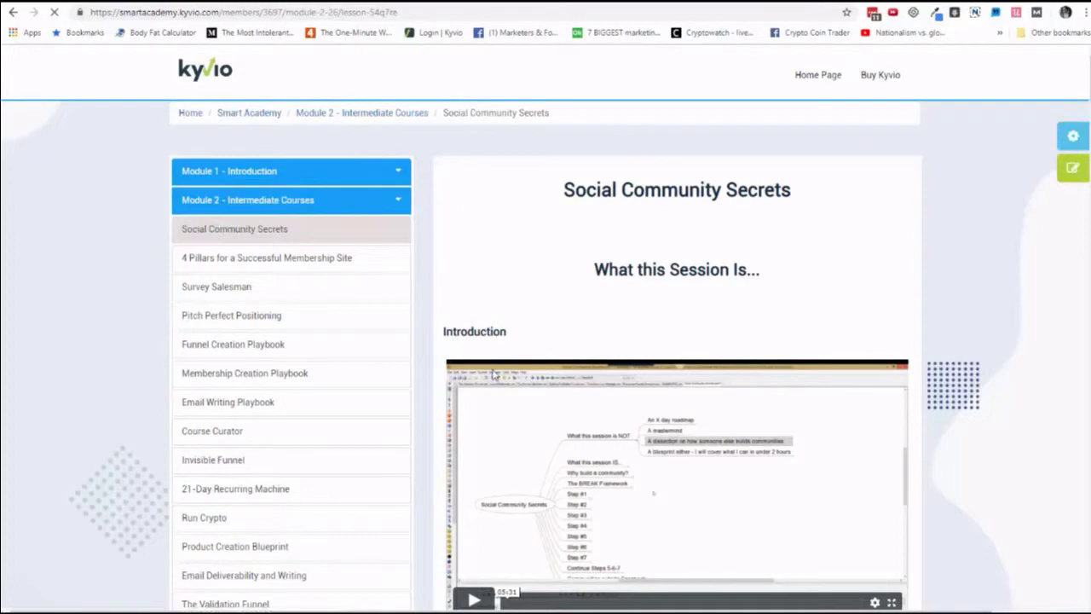
scroll(492, 375, "down", 2)
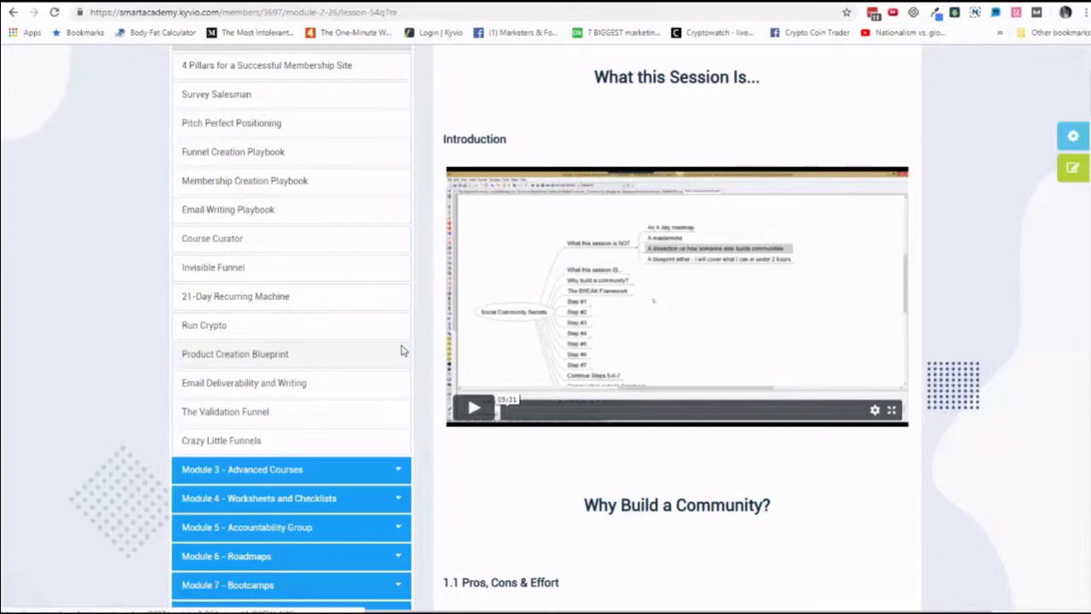
scroll(409, 333, "up", 3)
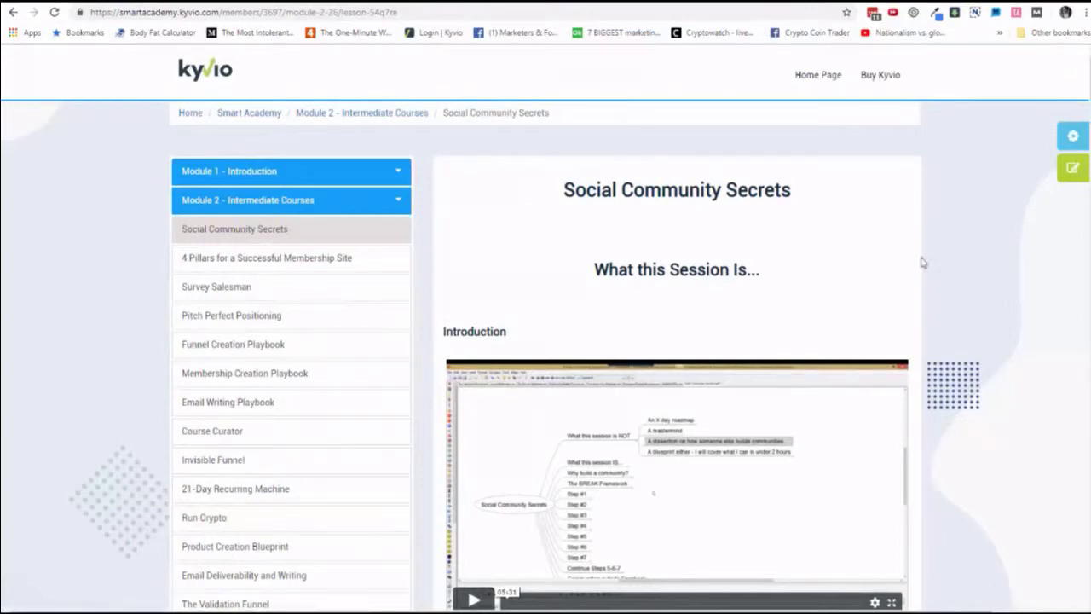
scroll(545, 341, "down", 20)
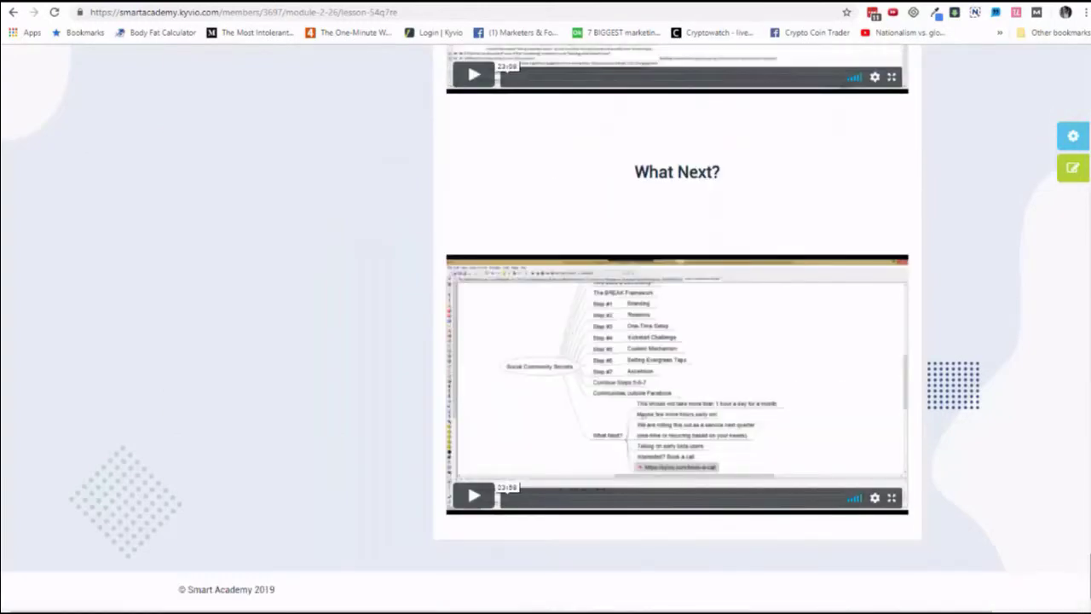
scroll(546, 341, "up", 20)
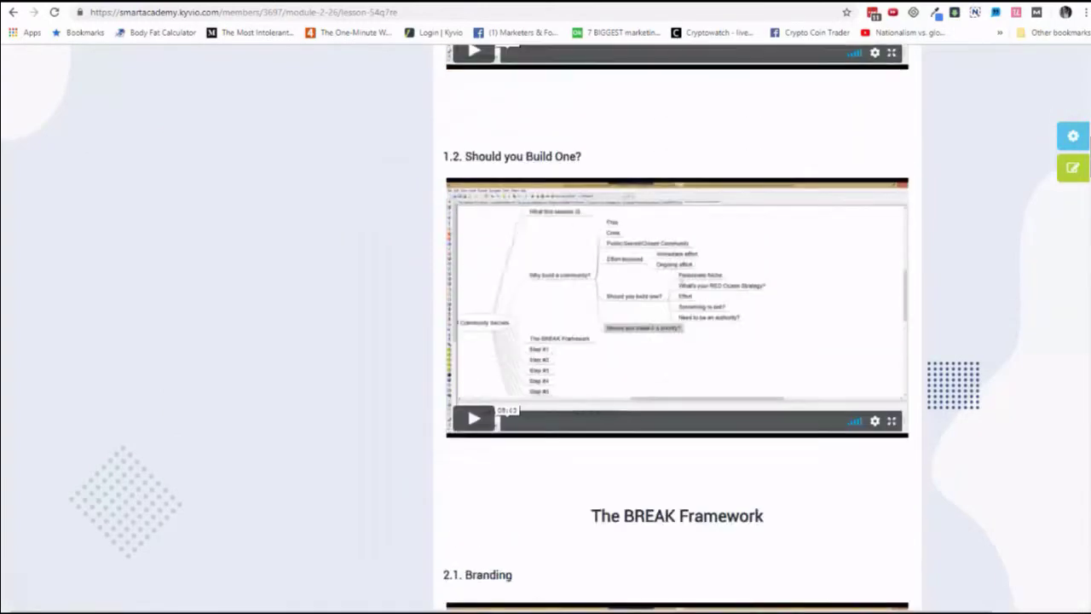
Step: Expand Module 1 - Introduction in the Smart Academy product's contents and open its Watch This First lesson in the page editor
key("alt+Left")
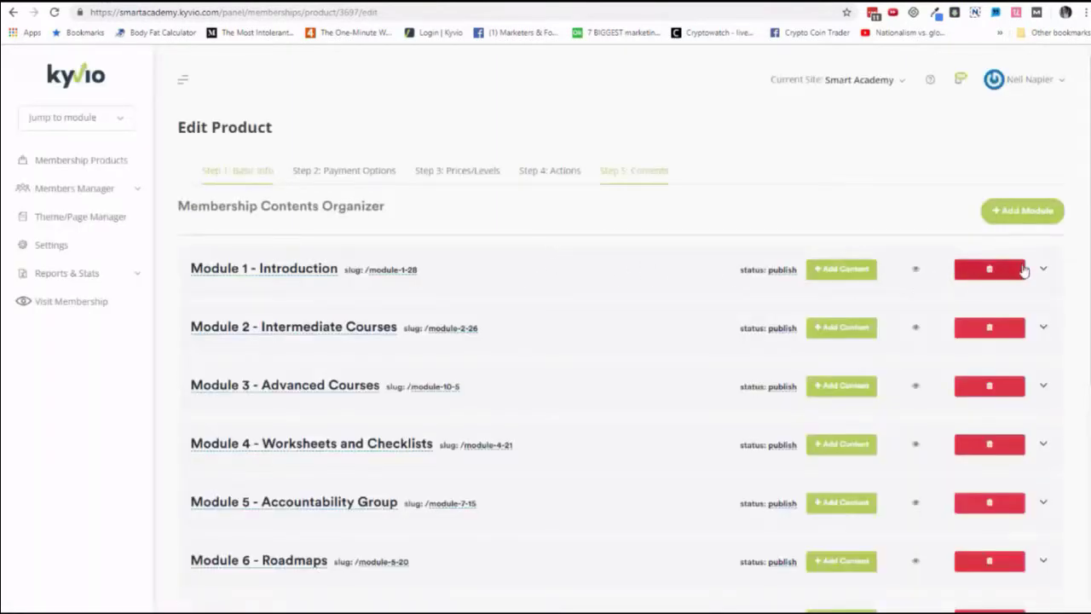
left_click(1029, 286)
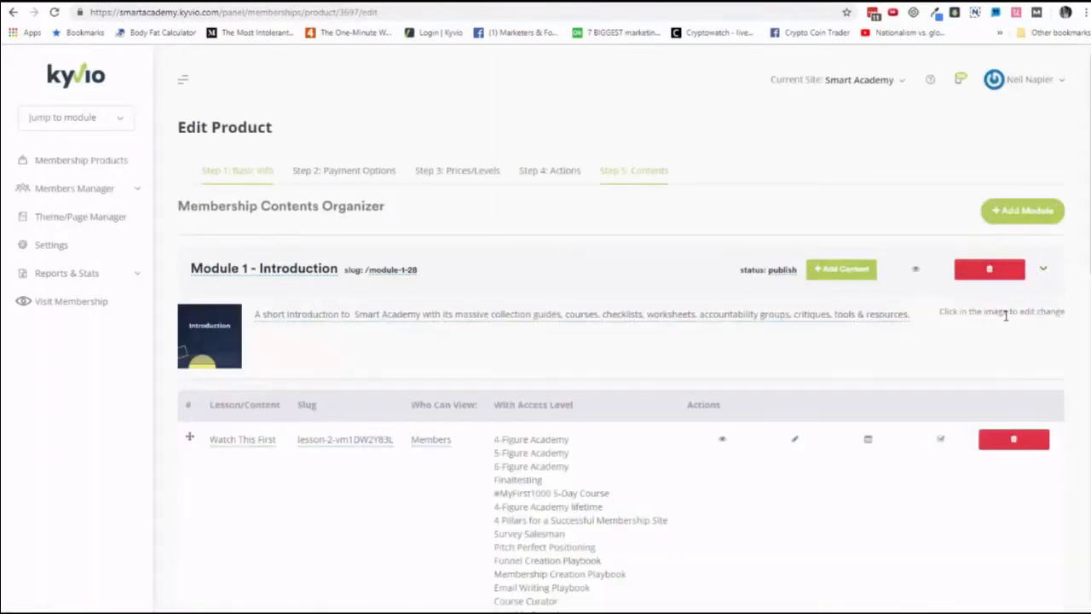
left_click(790, 442)
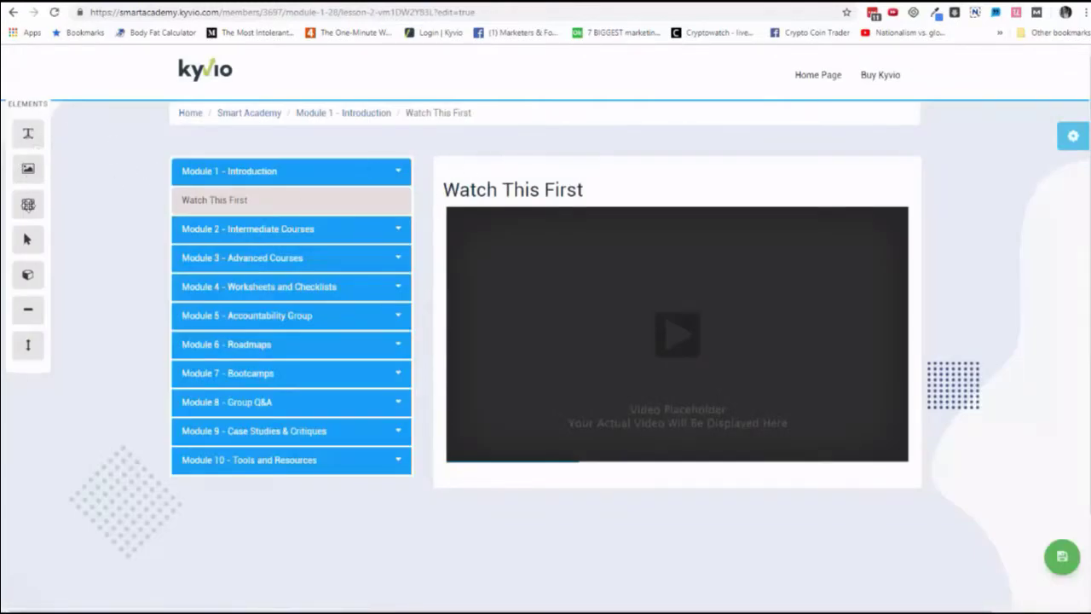
Step: Add an image element below the video in the Watch This First lesson and open the page settings
left_click_drag(27, 171, 594, 486)
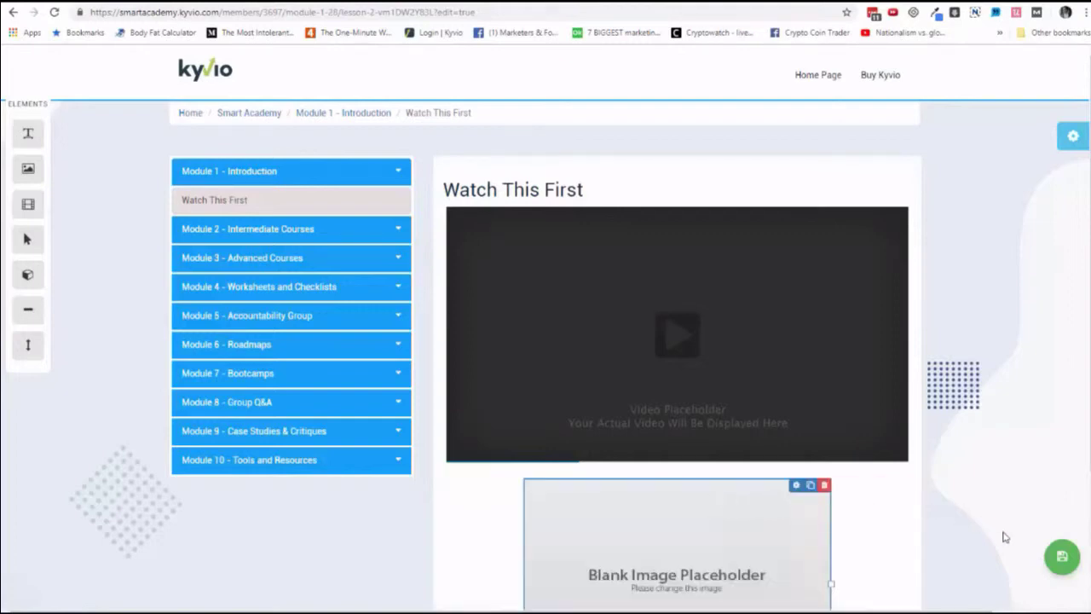
left_click(1072, 141)
mouse_move(879, 497)
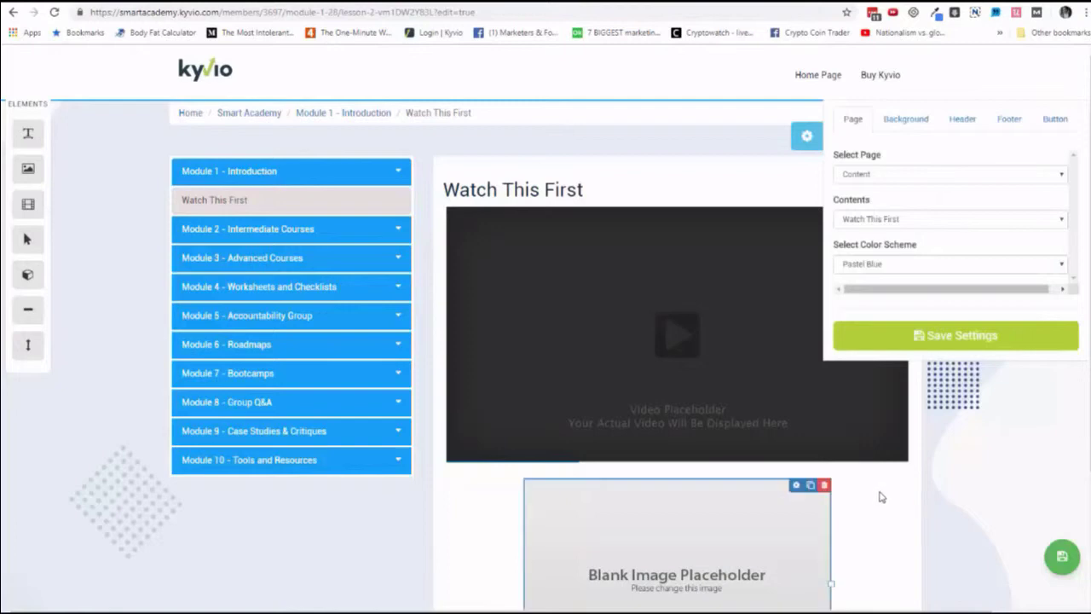
Step: Delete the blank image placeholder below the lesson video
left_click(824, 487)
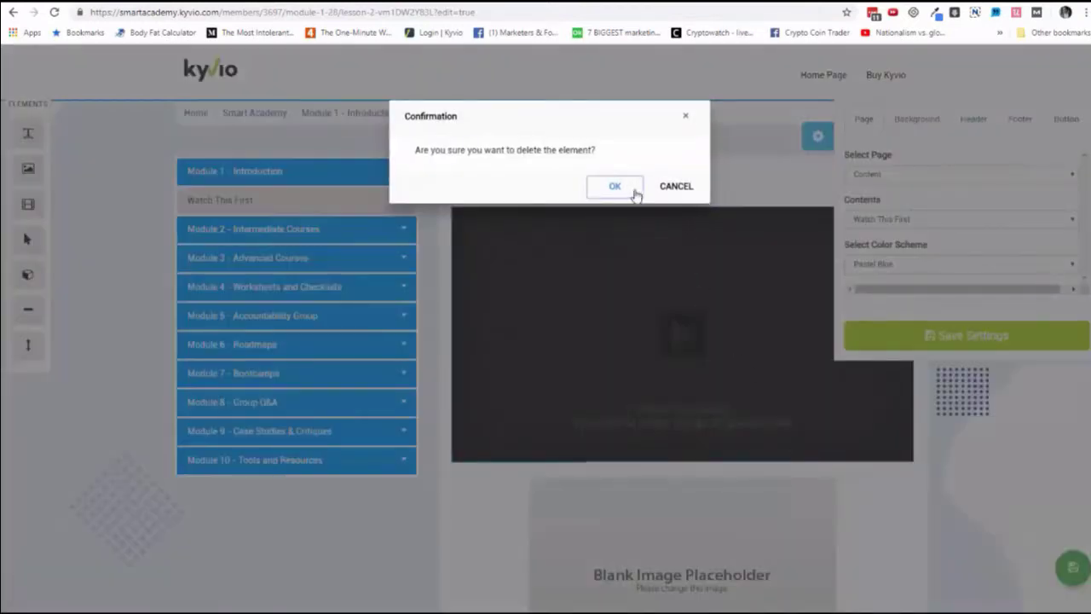
left_click(674, 187)
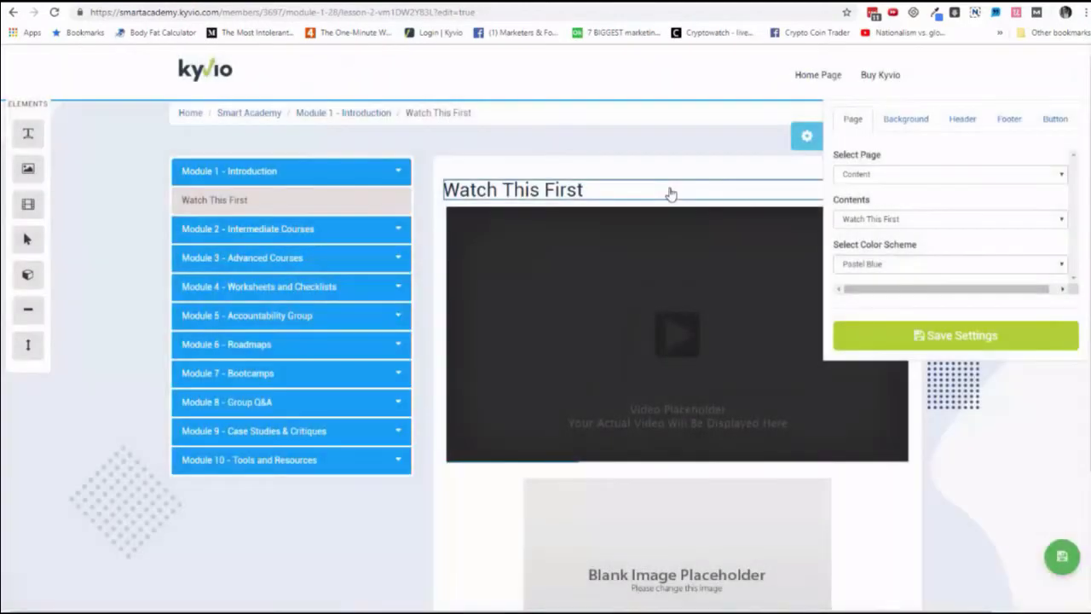
mouse_move(825, 493)
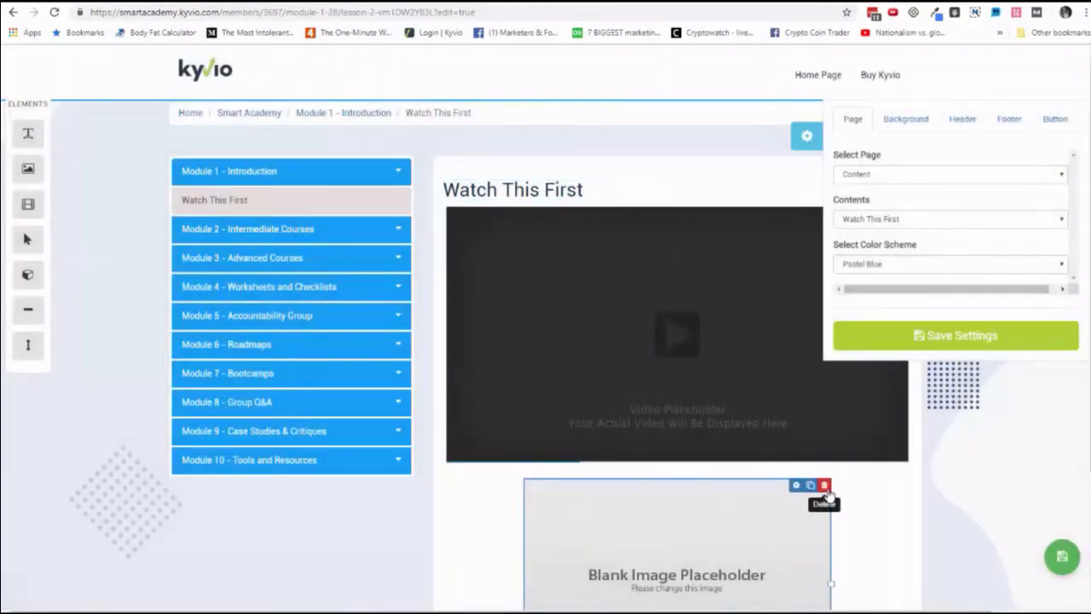
left_click(825, 493)
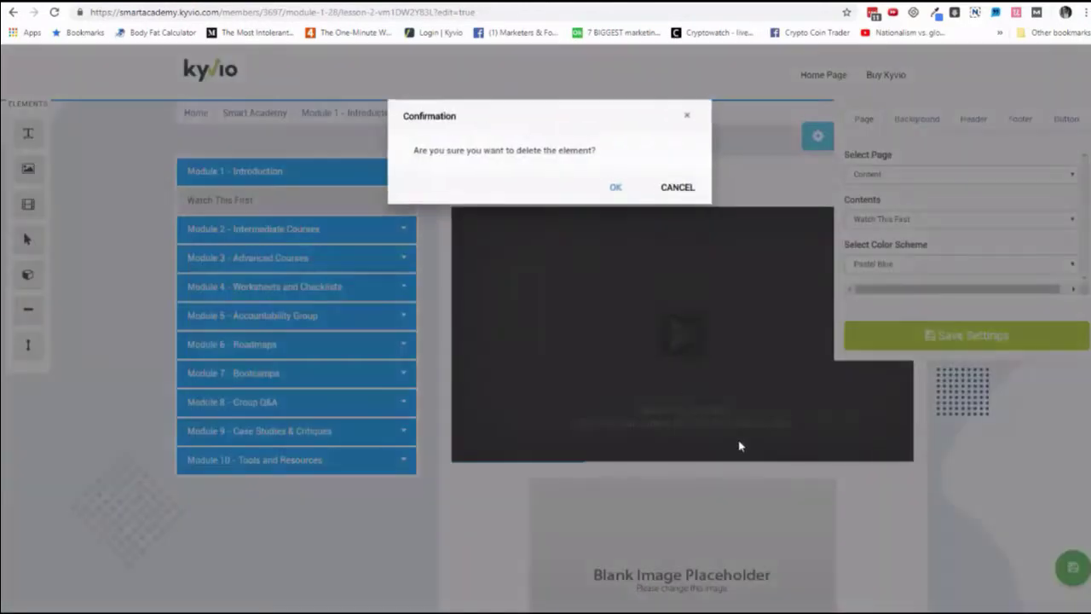
left_click(619, 191)
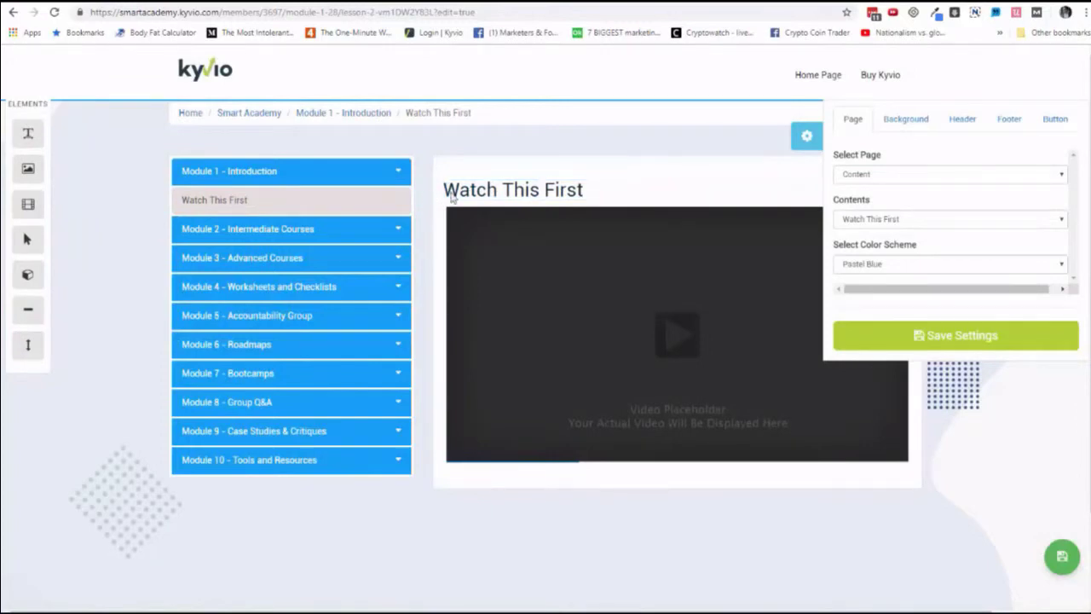
Step: Return to the Smart Academy product's contents and view the Watch This First lesson's drip and expiration settings without saving
left_click(1057, 512)
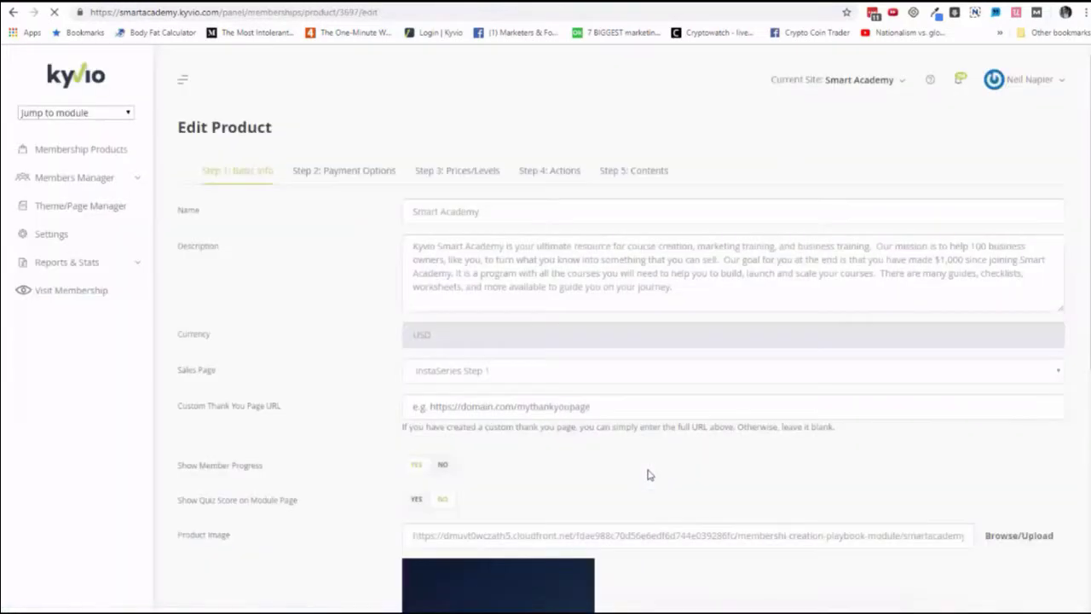
left_click(610, 176)
scroll(852, 426, "down", 1)
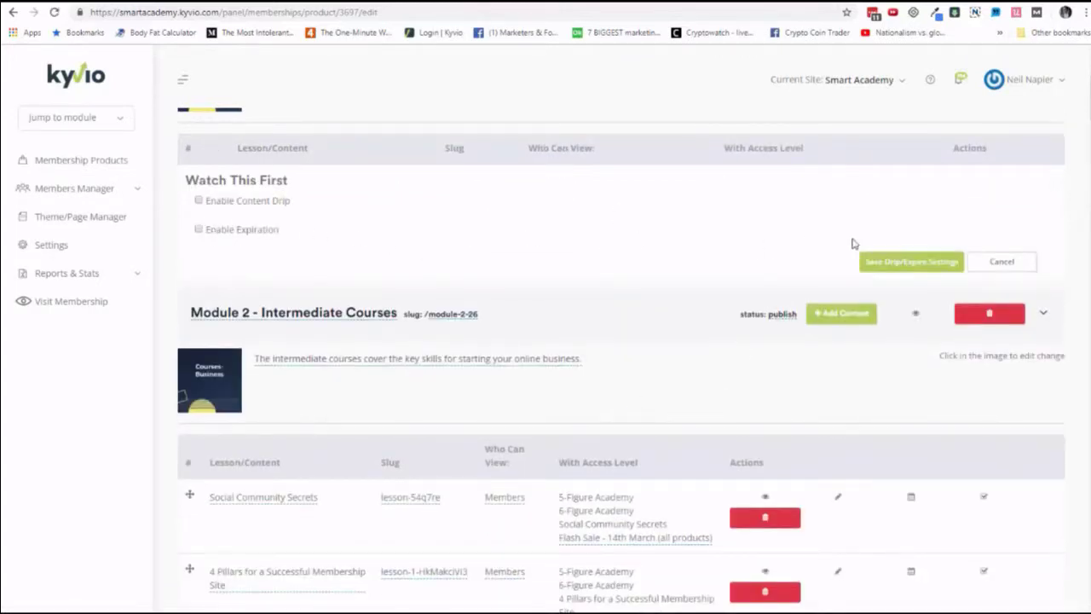
left_click(1018, 260)
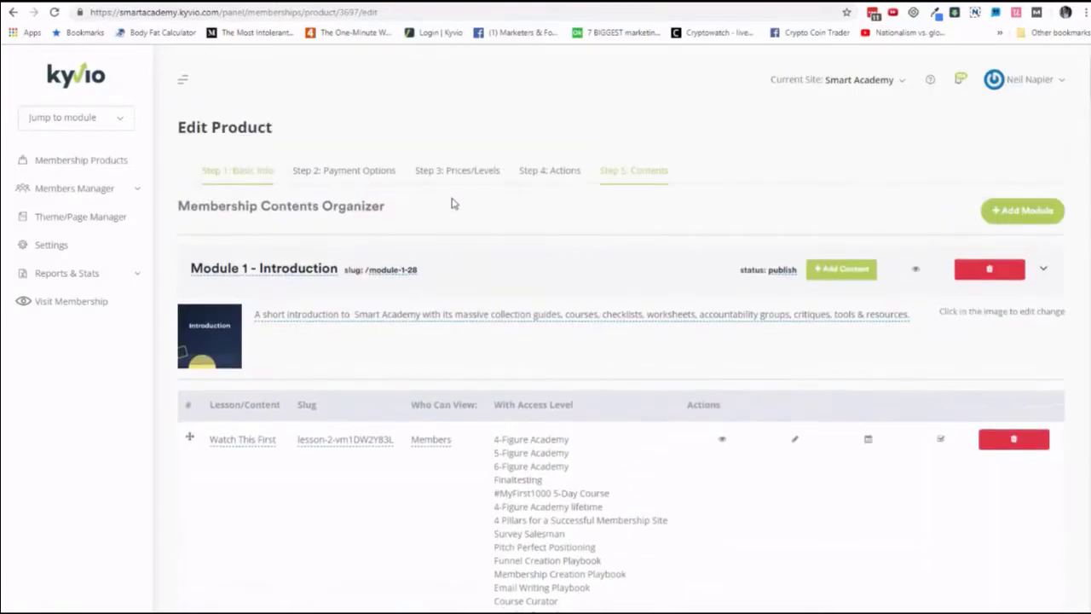
Step: Look over the product's purchase actions, price levels, member management options and the membership settings
left_click(547, 173)
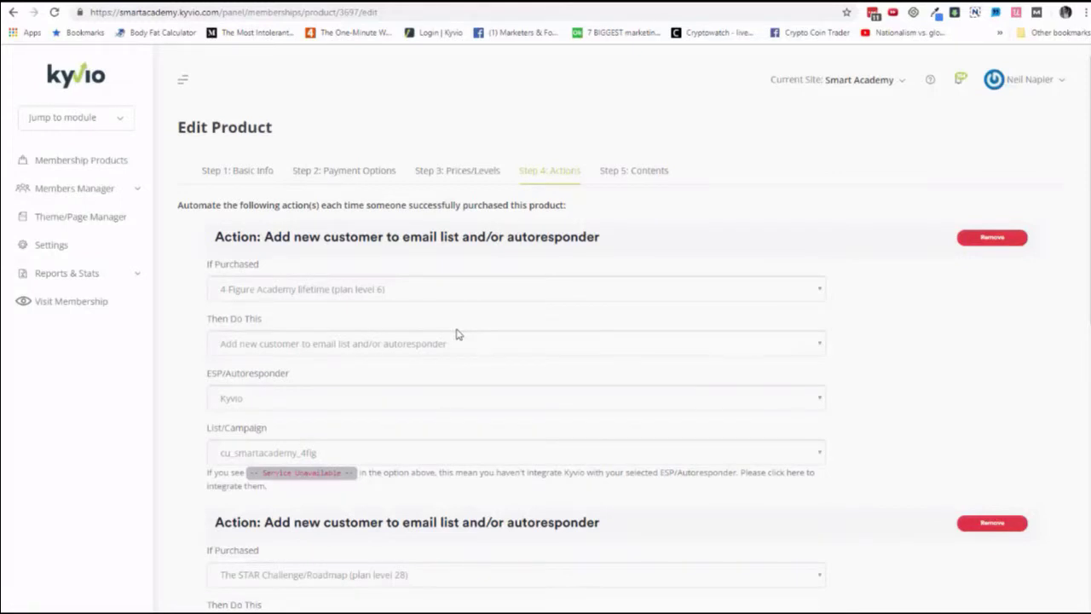
left_click(467, 185)
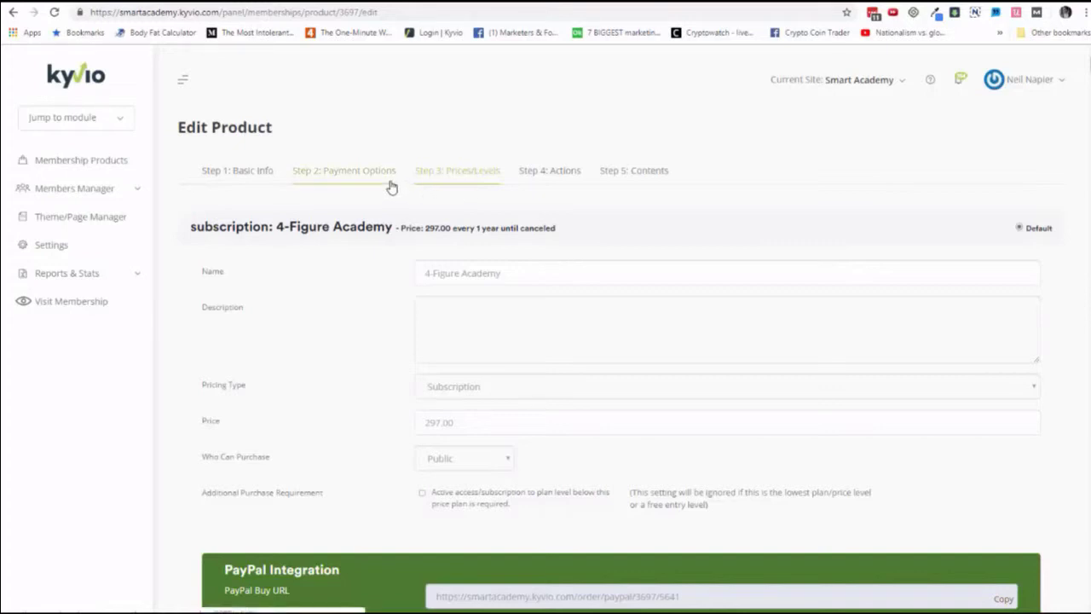
left_click(128, 193)
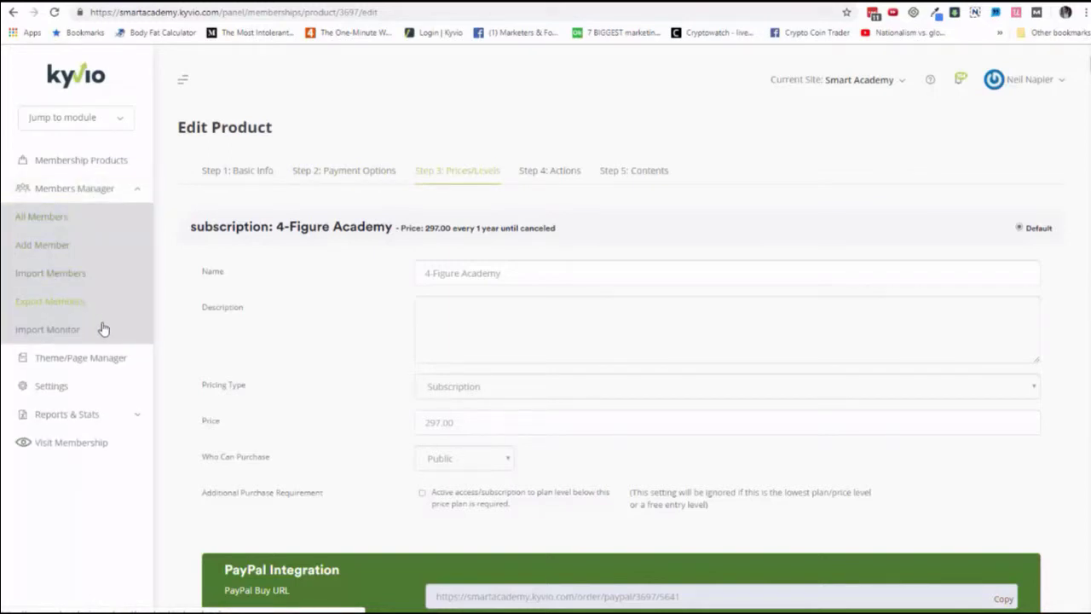
left_click(109, 385)
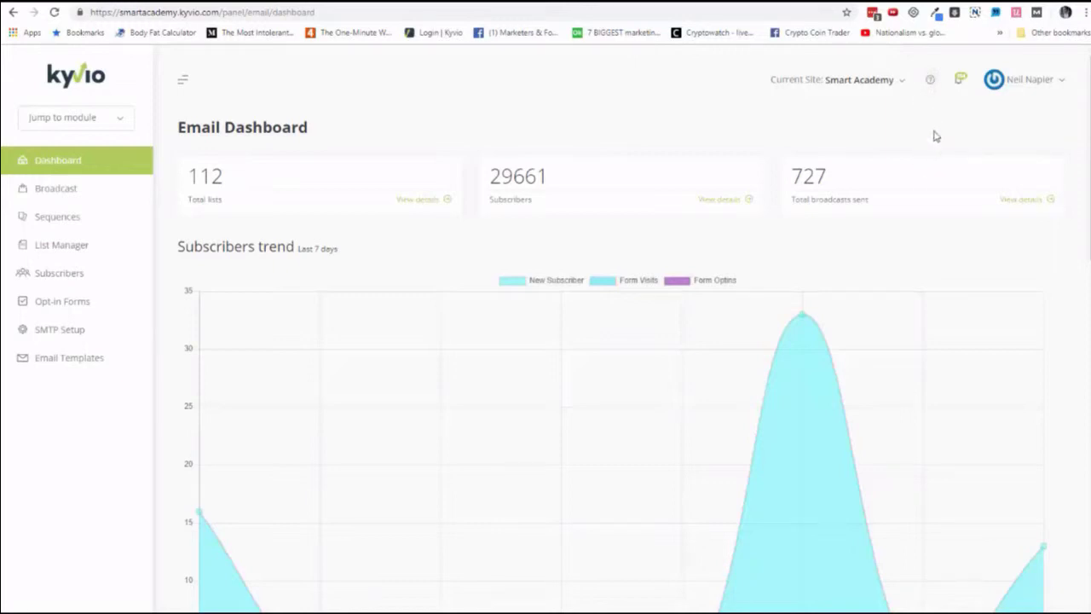
Step: View the help resources from the Email Dashboard and the segments and automations in the List Manager
left_click(934, 84)
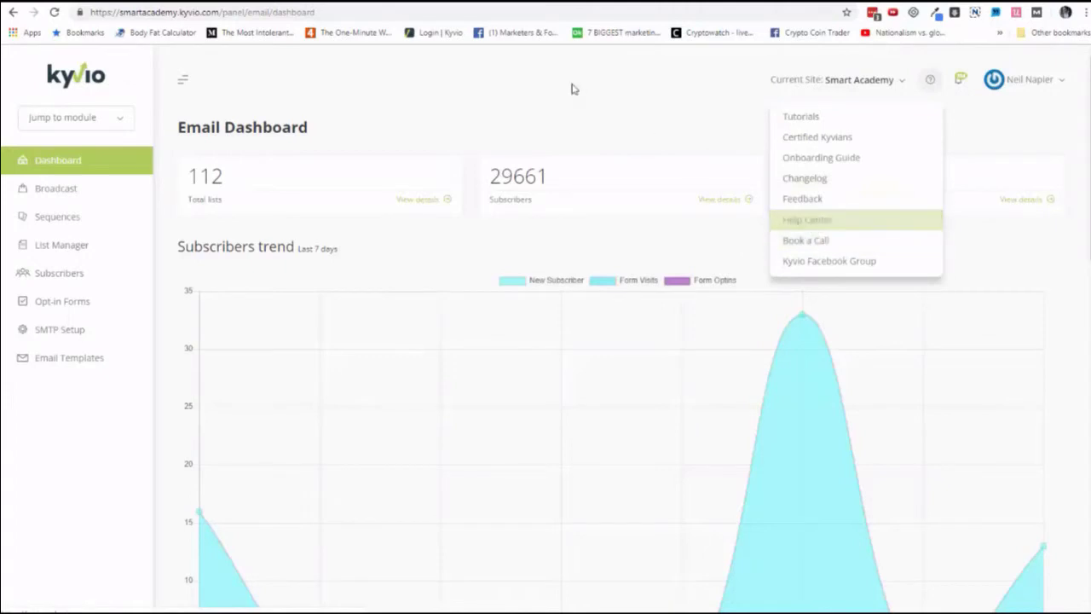
left_click(439, 161)
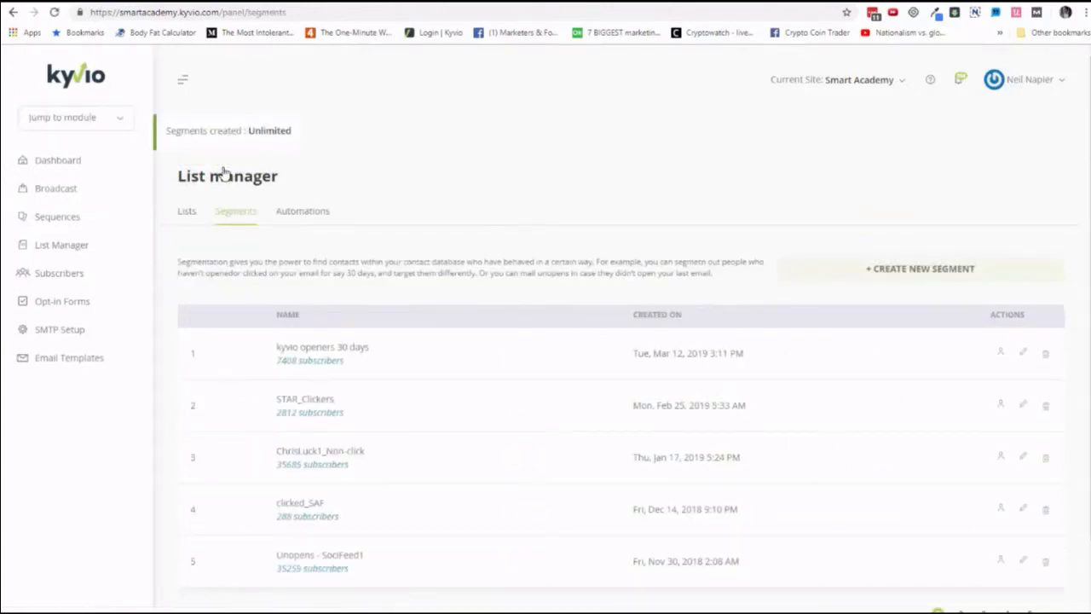
left_click(302, 211)
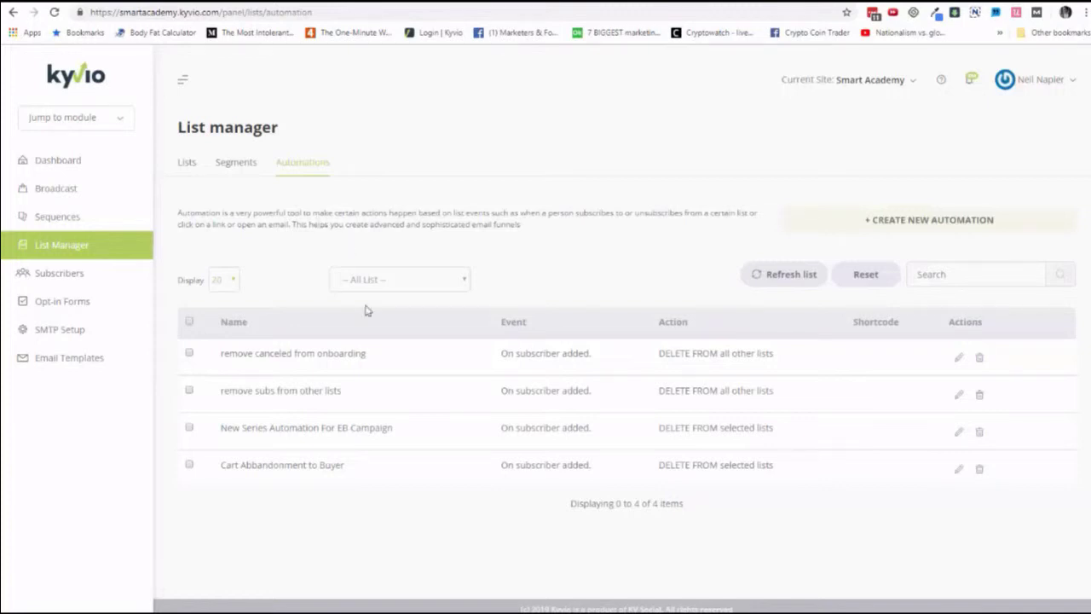
Step: Open the Onboarding sequence from the list of email sequences and look through its emails
left_click(116, 222)
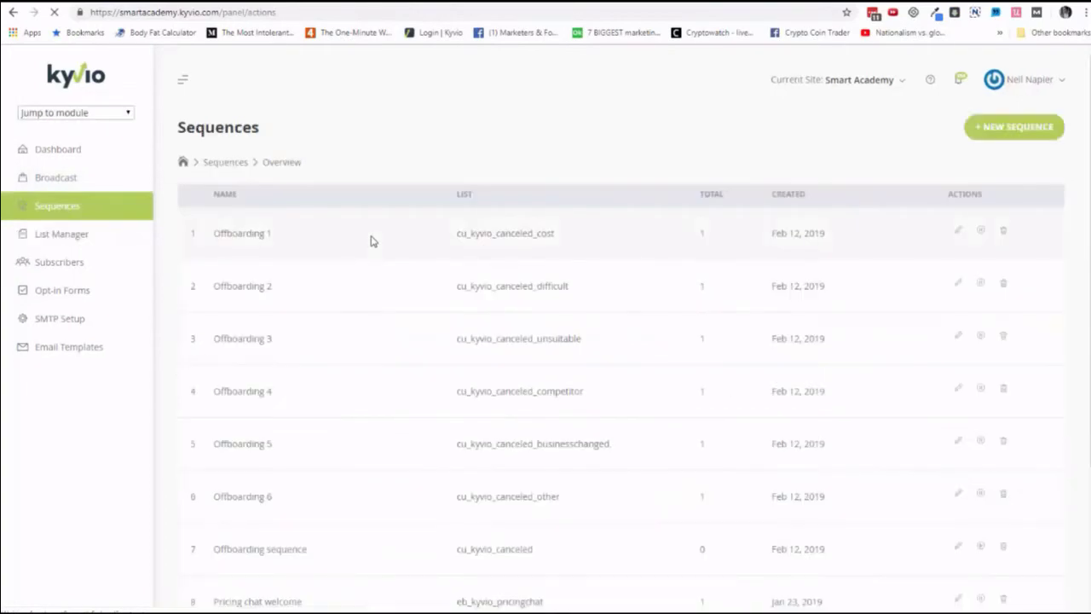
scroll(400, 335, "down", 2)
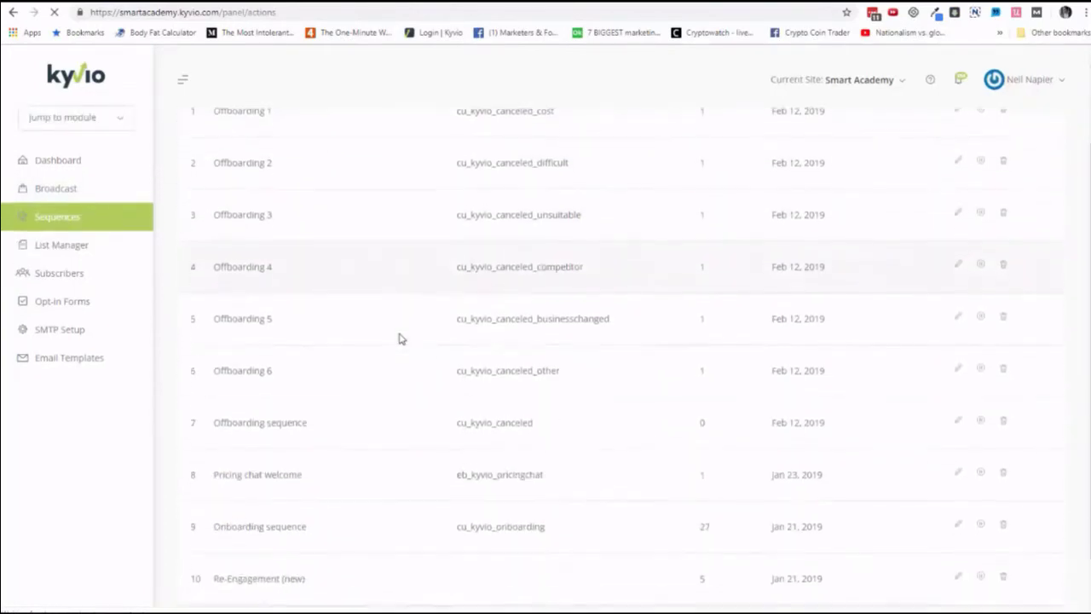
scroll(403, 340, "down", 1)
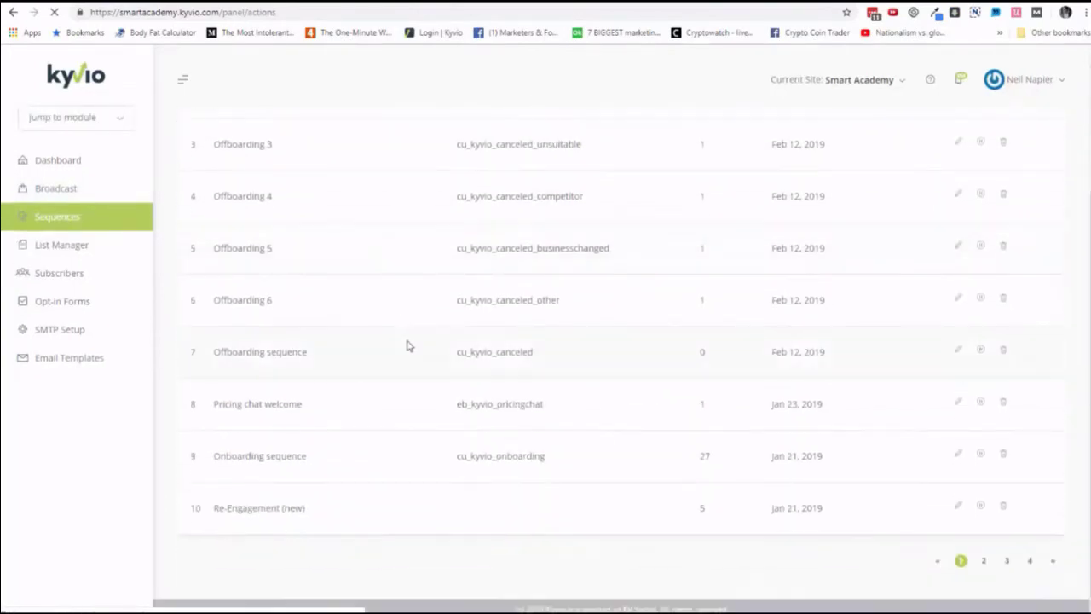
left_click(959, 457)
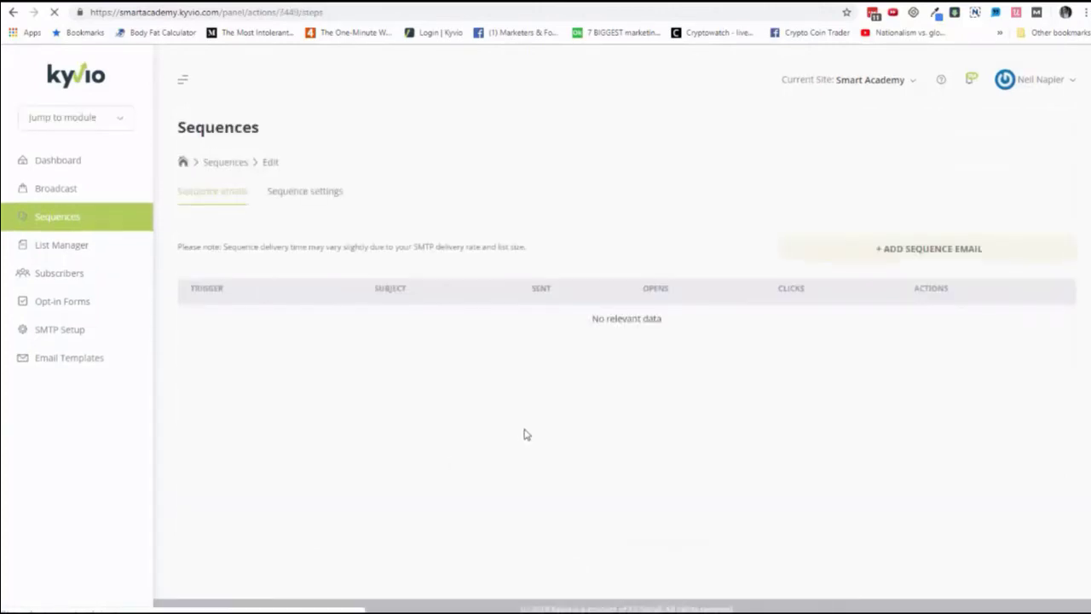
scroll(551, 441, "down", 3)
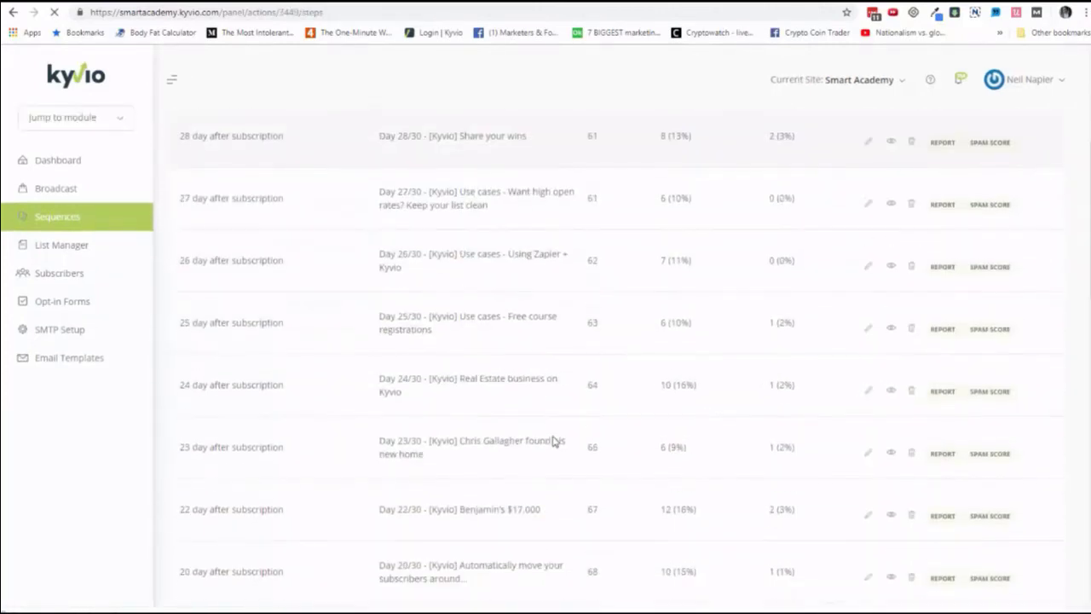
Step: Look through the remaining emails of the Onboarding sequence down to the one sent 1 day after subscription
scroll(552, 440, "down", 13)
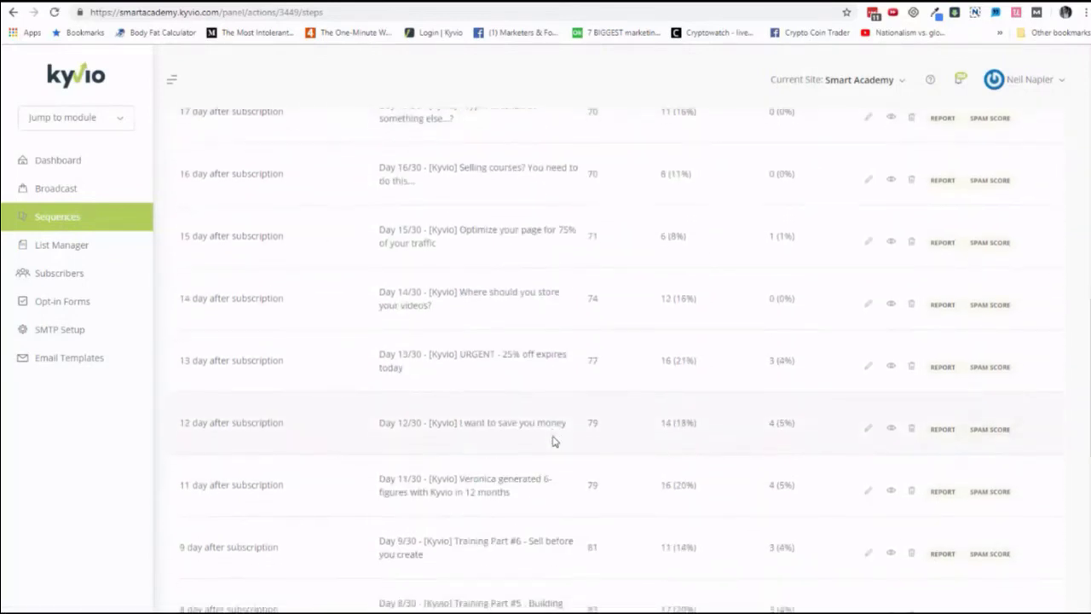
scroll(552, 441, "down", 3)
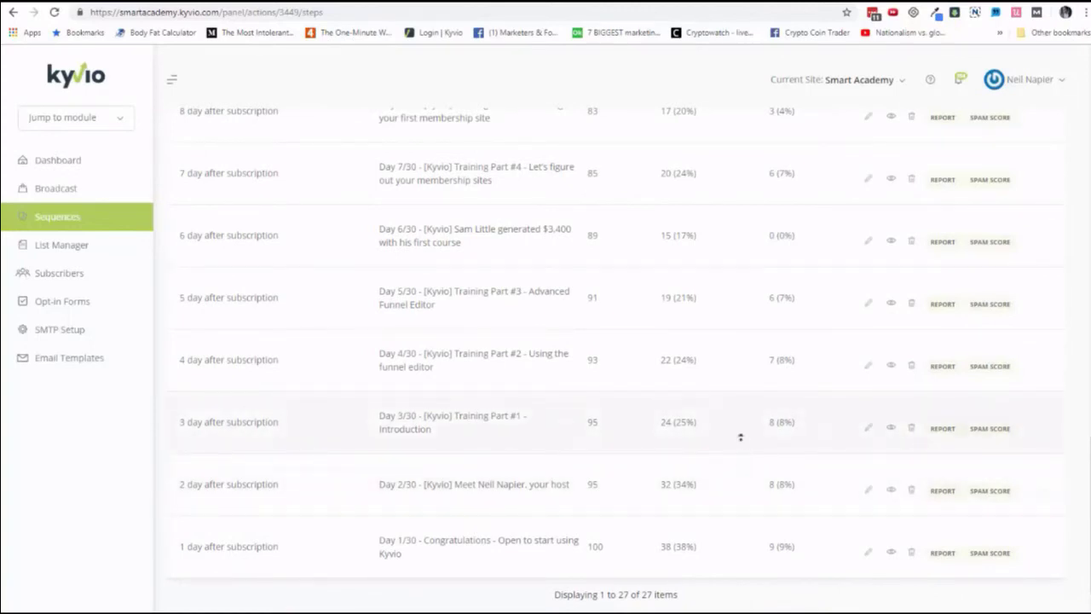
scroll(740, 436, "up", 15)
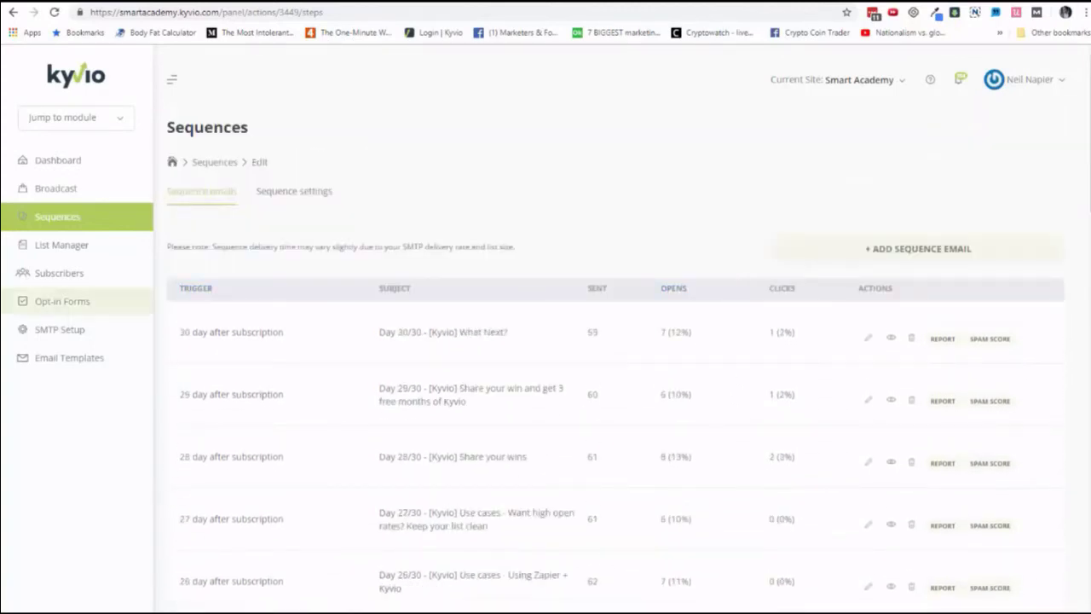
Step: Open a new broadcast campaign form and look over its recipient, template, subject and email content fields
left_click(54, 188)
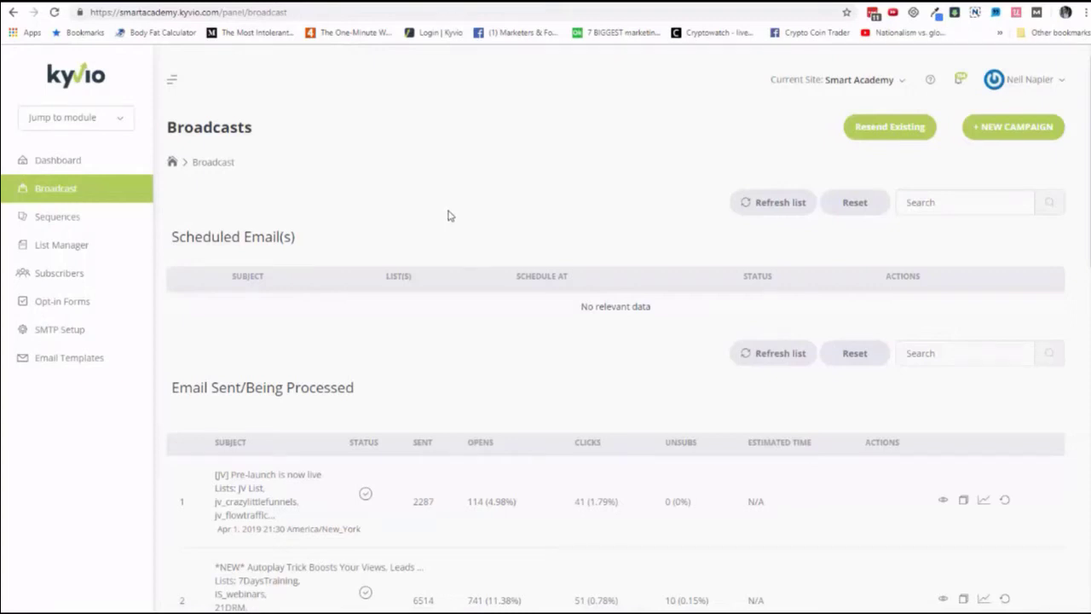
left_click(1021, 139)
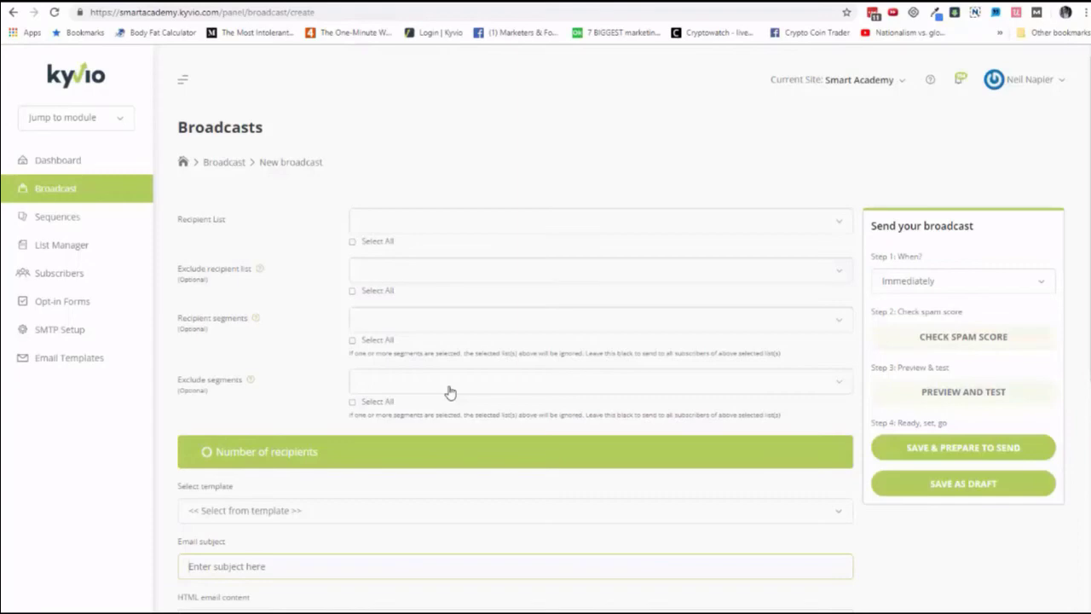
scroll(451, 401, "down", 5)
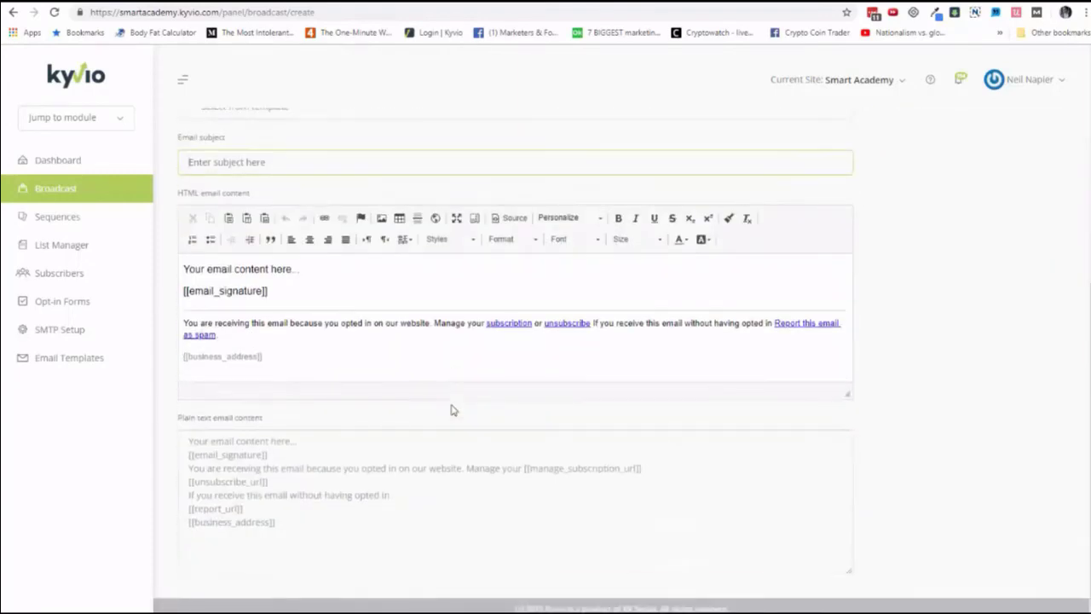
scroll(452, 410, "up", 5)
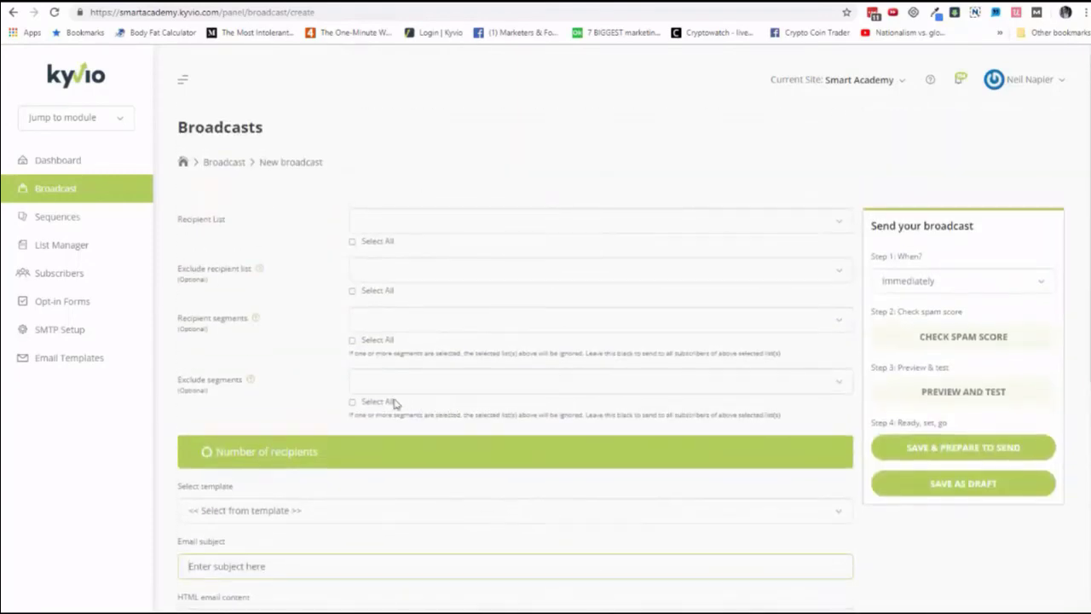